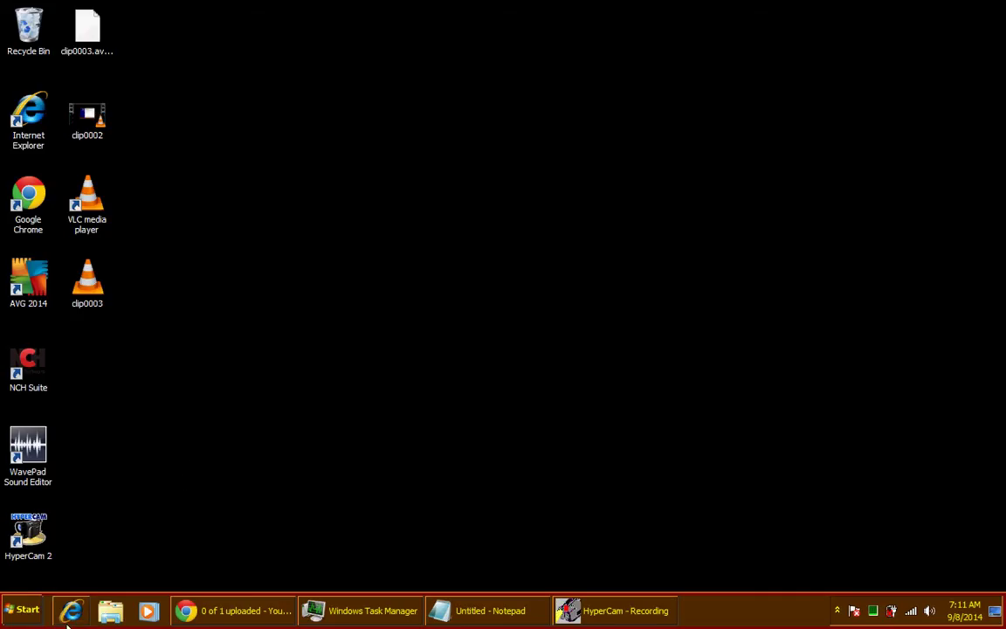
- Open Computer Management for this computer and display the Device Manager
{"action": "left_click", "coordinate": [23, 610]}
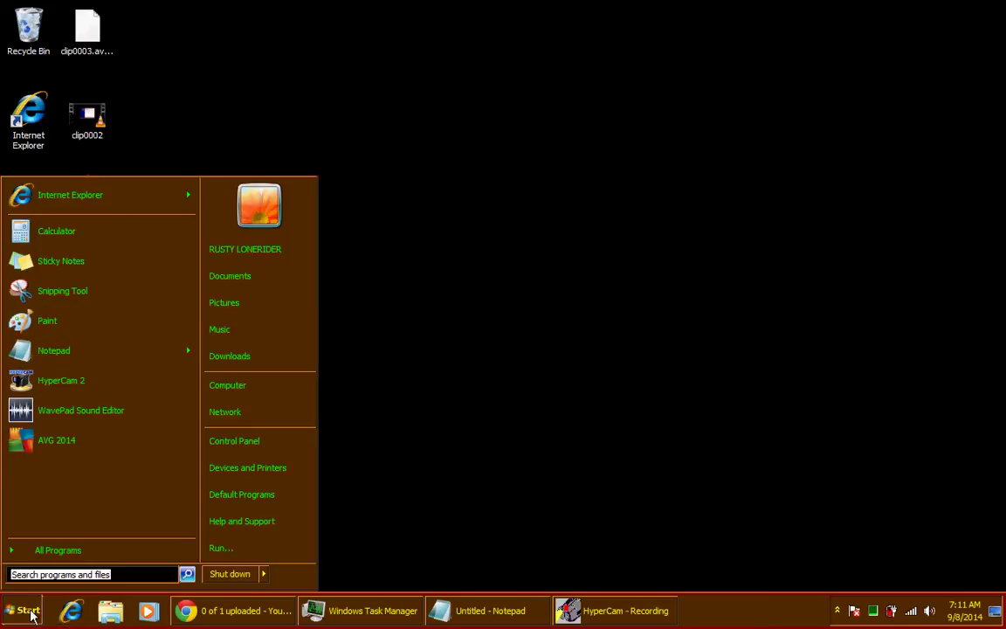
{"action": "right_click", "coordinate": [241, 387]}
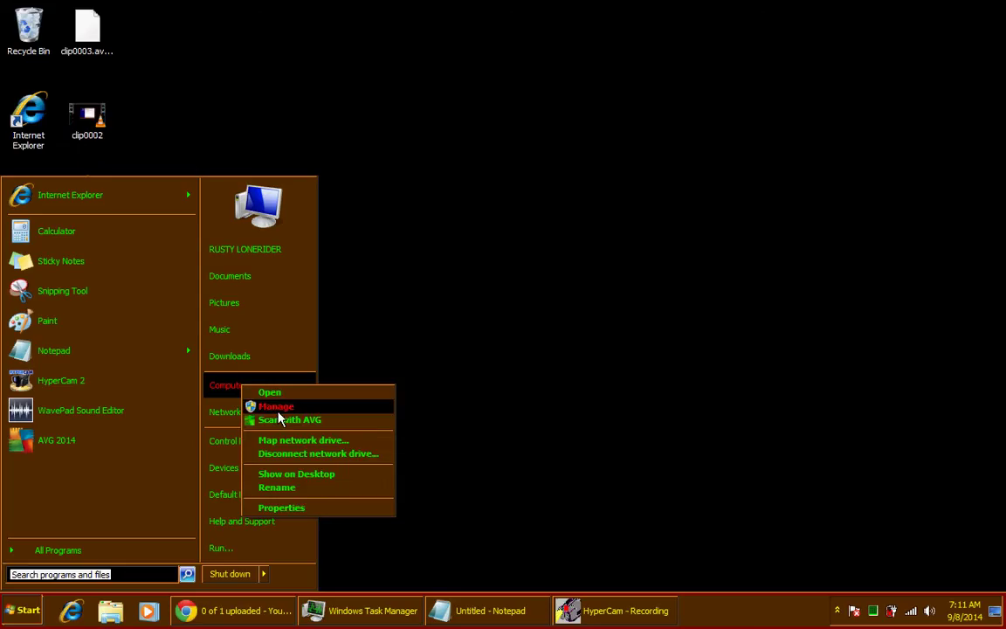
{"action": "left_click", "coordinate": [278, 406]}
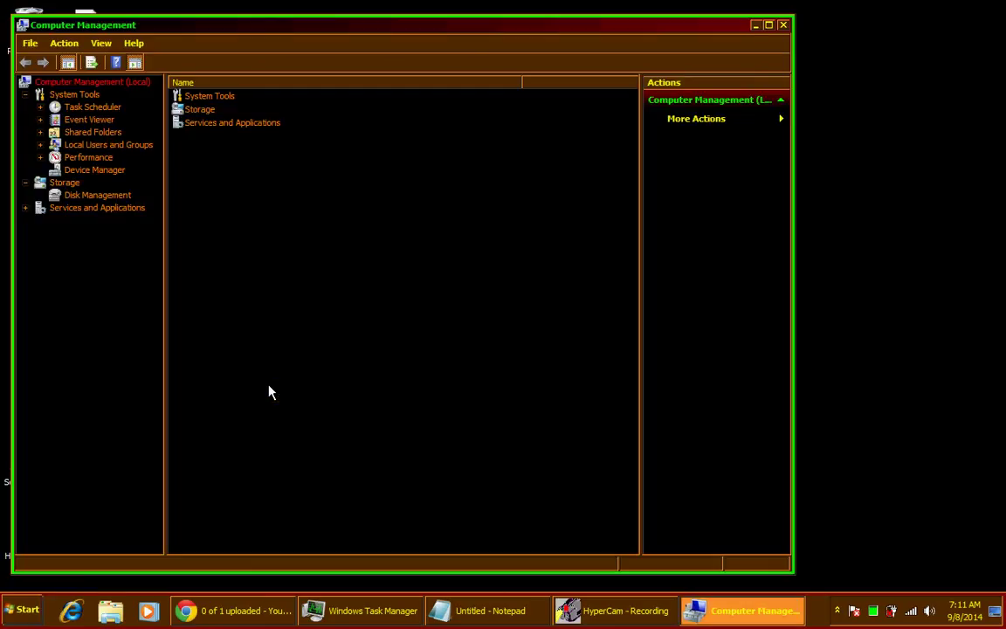
{"action": "left_click", "coordinate": [99, 173]}
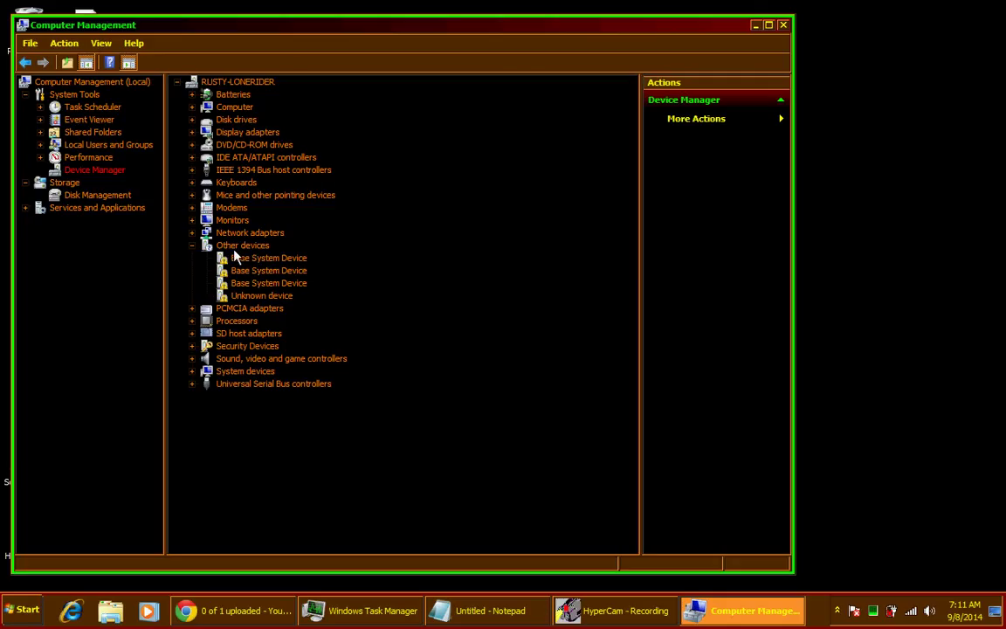
- Collapse the Other devices category and expand Modems to select the HDA CX20549 Soft Modem
{"action": "left_click", "coordinate": [296, 285]}
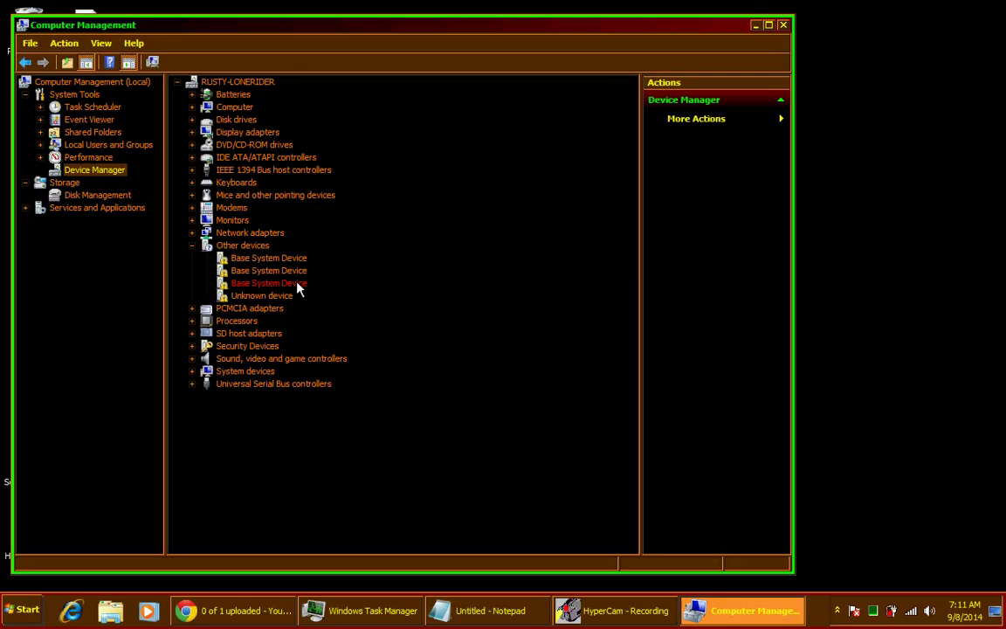
{"action": "left_click", "coordinate": [192, 245]}
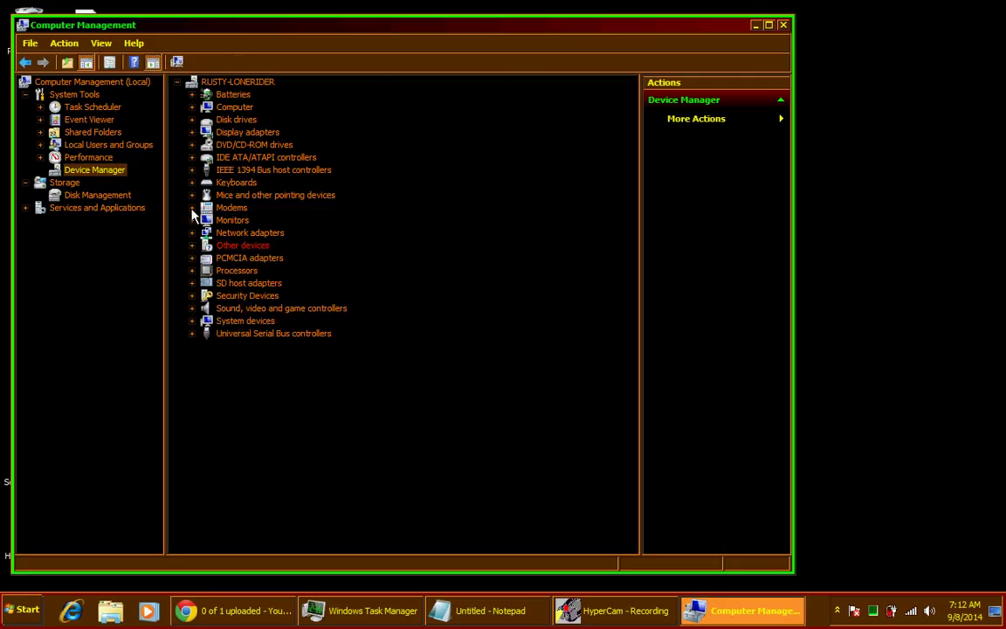
{"action": "left_click", "coordinate": [193, 208]}
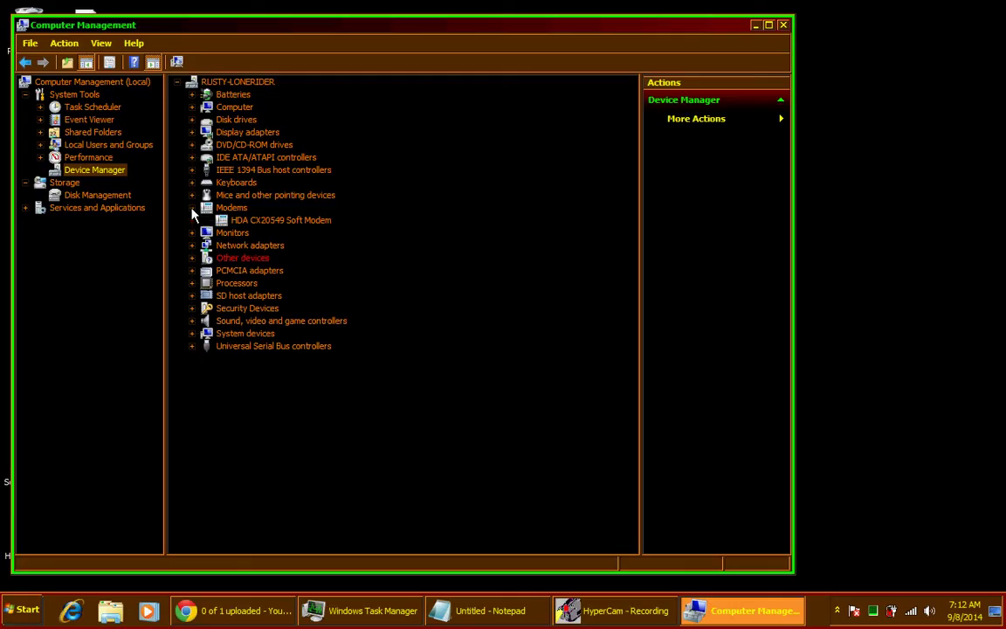
{"action": "left_click", "coordinate": [320, 222]}
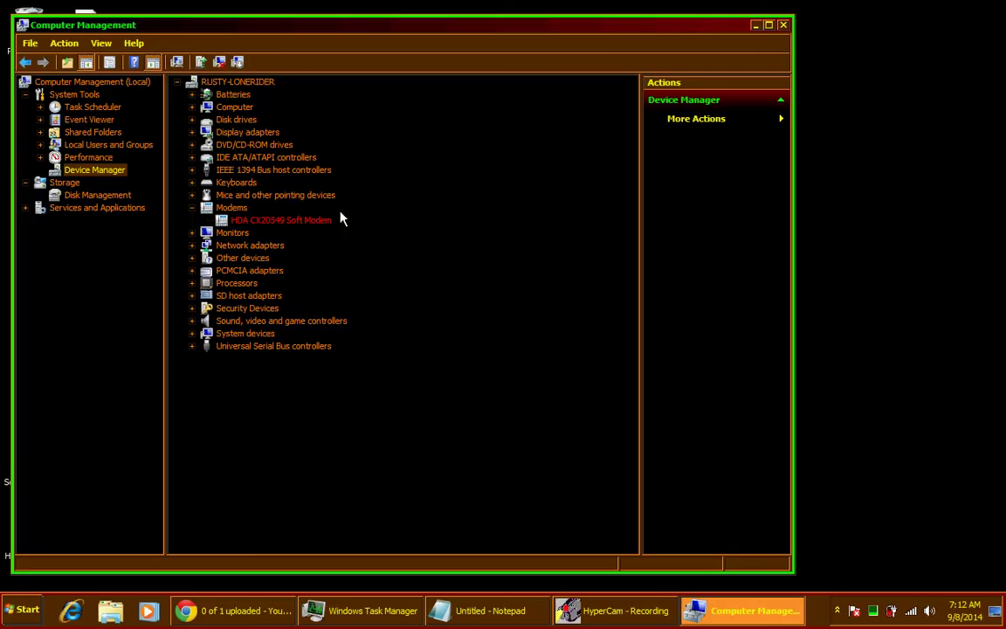
- Review the general and modem properties of the HDA CX20549 Soft Modem, and close Computer Management
{"action": "double_click", "coordinate": [289, 223]}
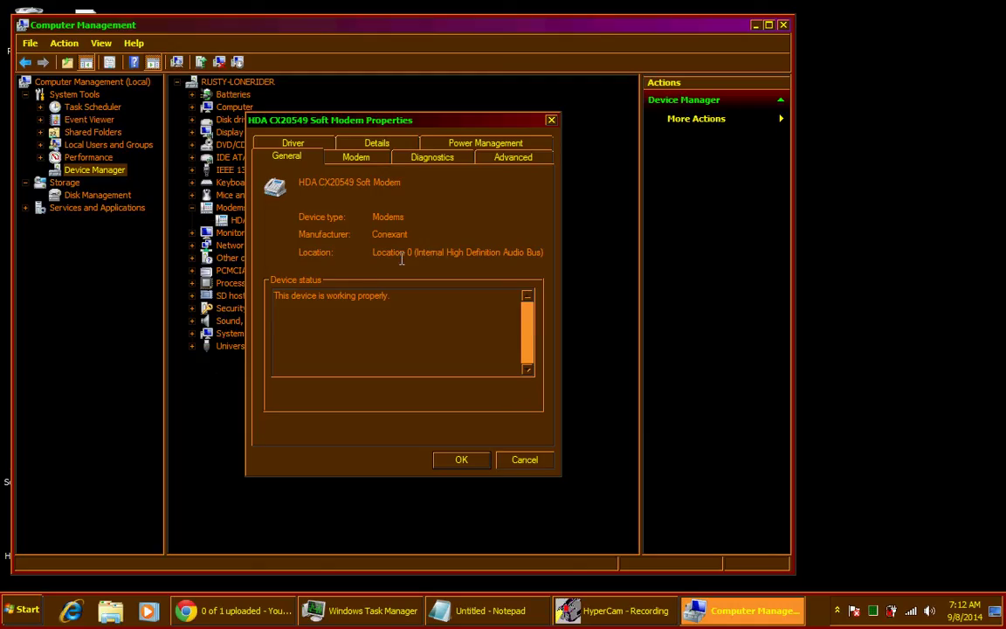
{"action": "left_click", "coordinate": [354, 159]}
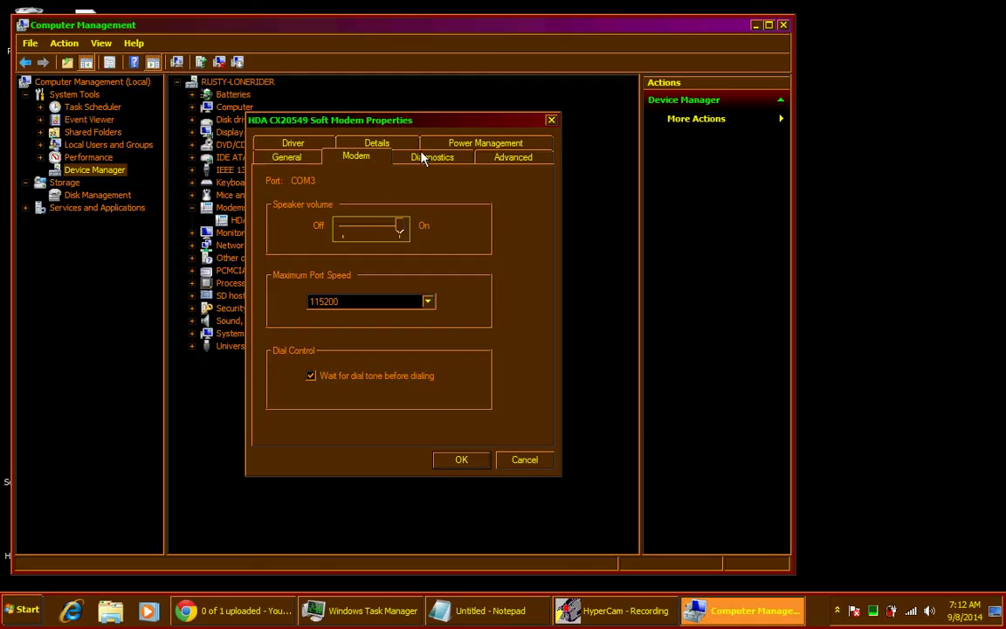
{"action": "left_click", "coordinate": [530, 461]}
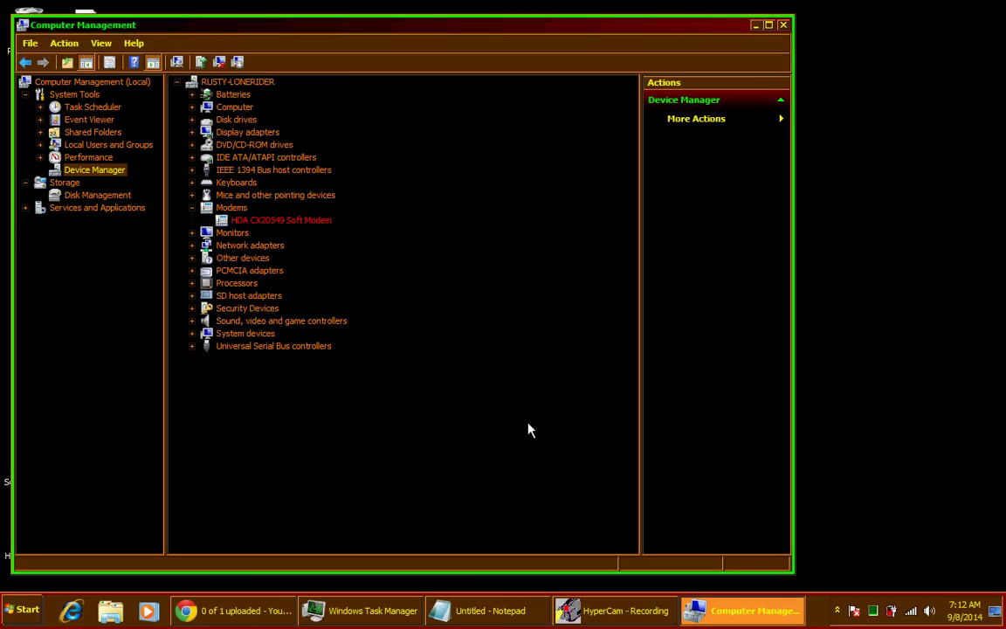
{"action": "left_click", "coordinate": [783, 25]}
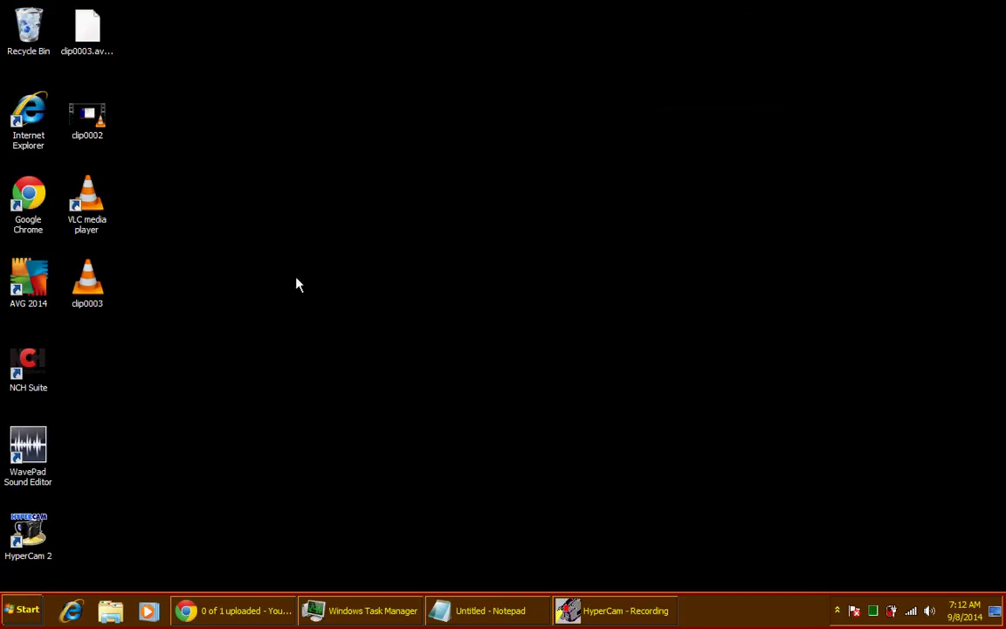
- Switch to Internet Explorer and search Google for "free dialup numbers"
{"action": "left_click", "coordinate": [72, 611]}
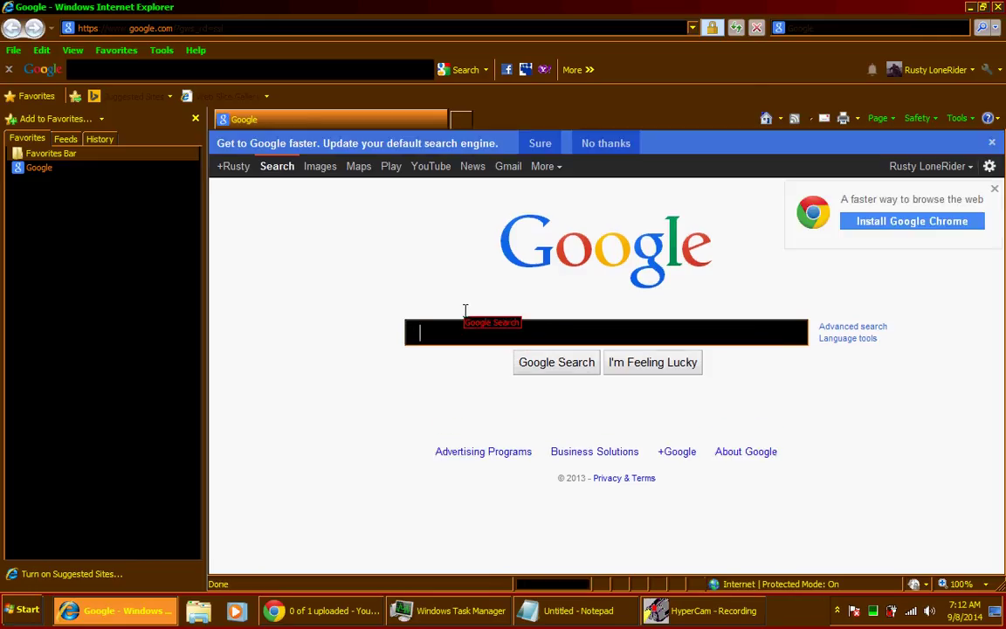
{"action": "type", "text": "youtube"}
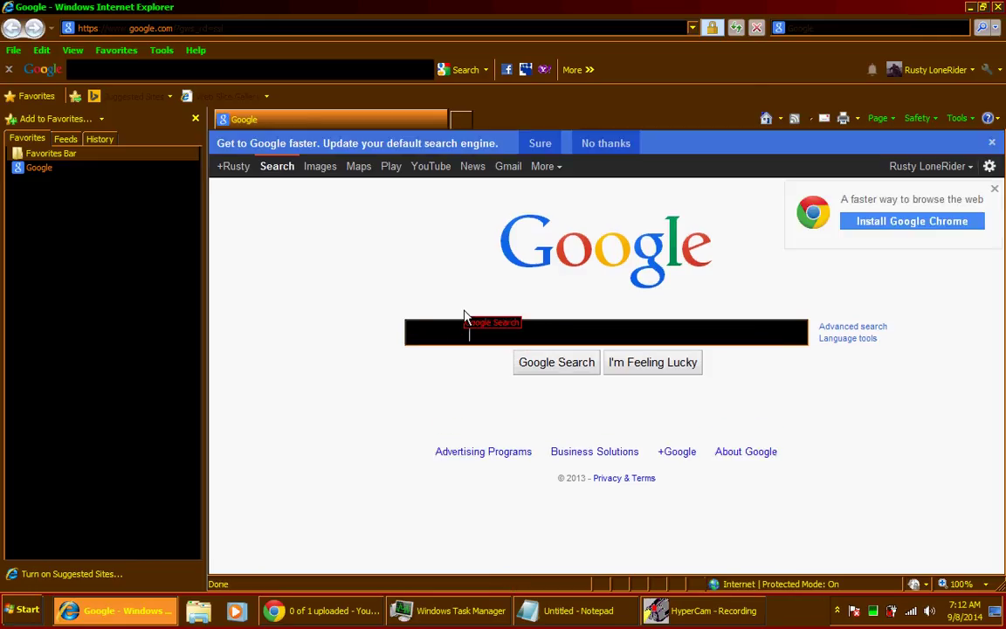
{"action": "type", "text": " downloa"}
{"action": "type", "text": "s"}
{"action": "key", "text": "Return"}
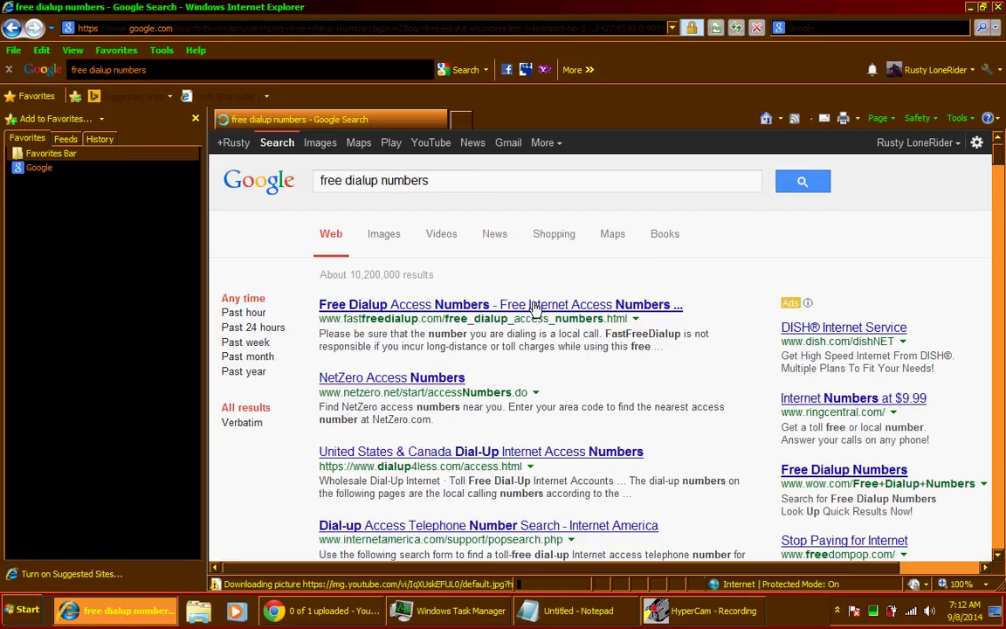
- Open the fastfreedialup.com Free Dialup Access Numbers result in a new tab and switch to it
{"action": "right_click", "coordinate": [534, 306]}
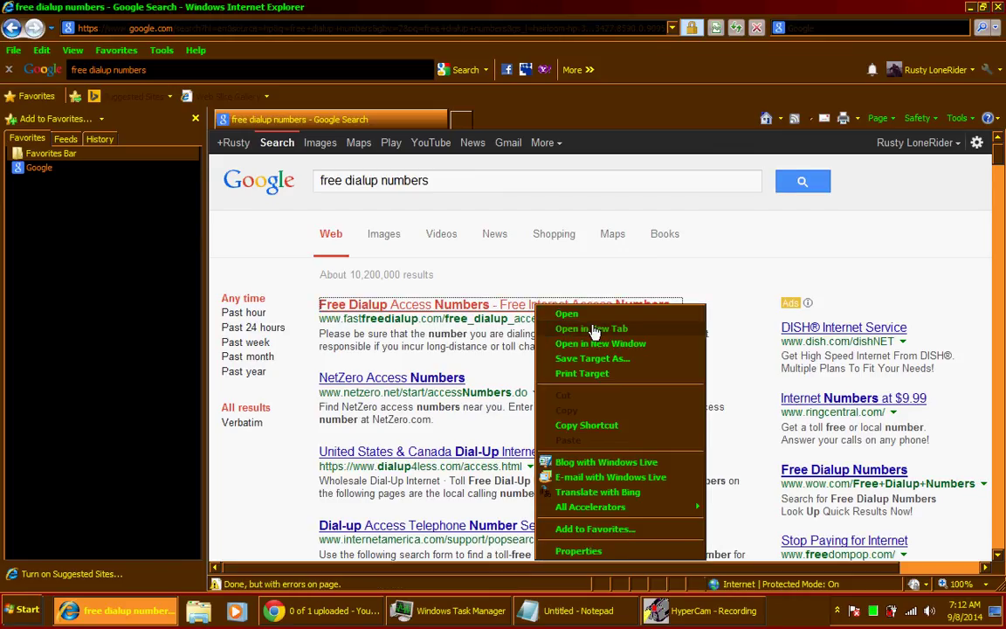
{"action": "left_click", "coordinate": [593, 329]}
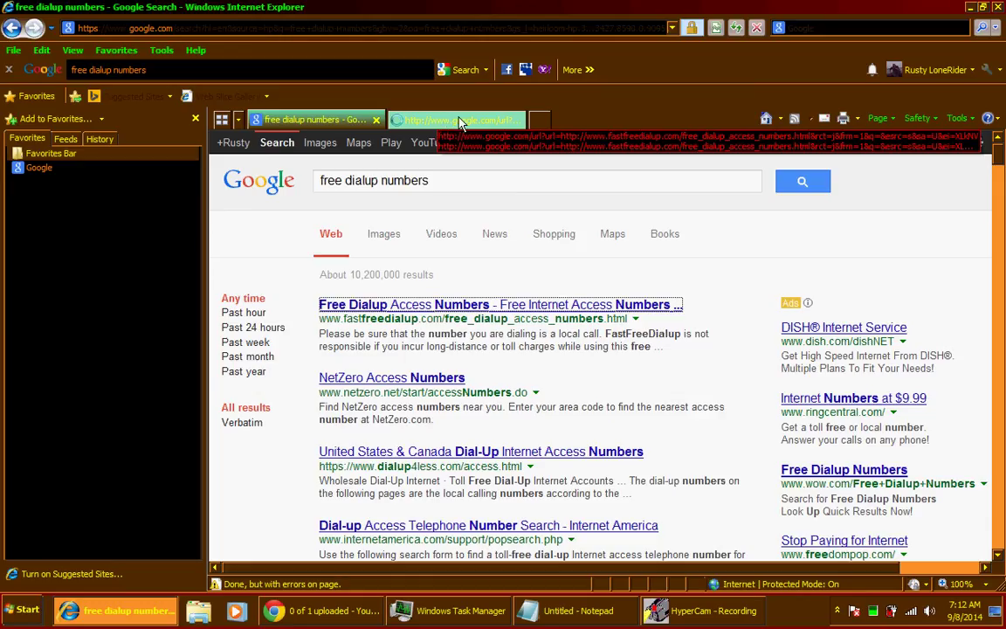
{"action": "left_click", "coordinate": [460, 121]}
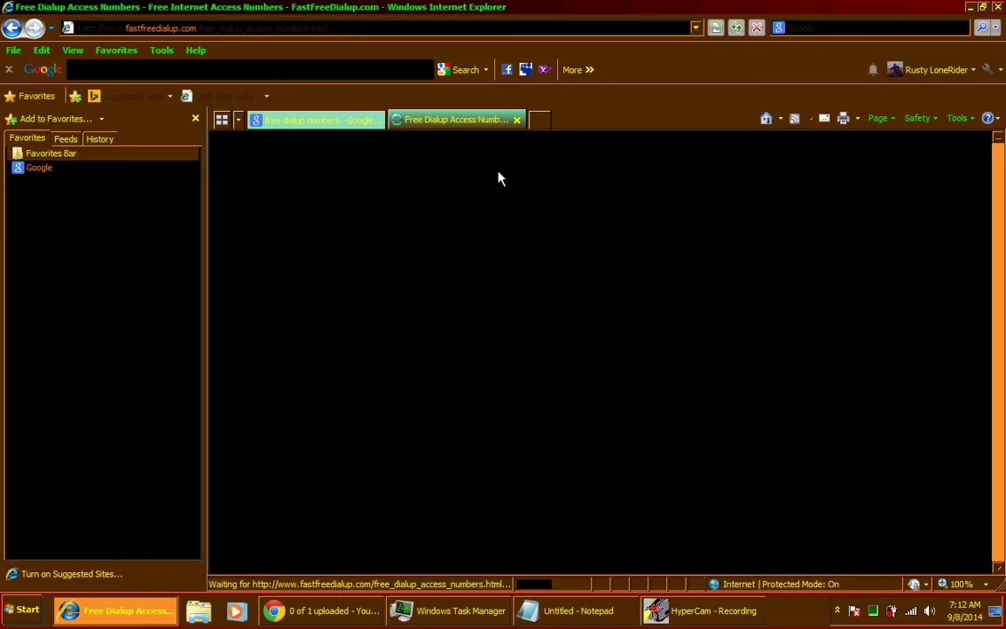
- Examine the list of California dial-up access numbers and their local areas from beginning to end
{"action": "scroll", "coordinate": [541, 227], "scroll_direction": "down", "scroll_amount": 5}
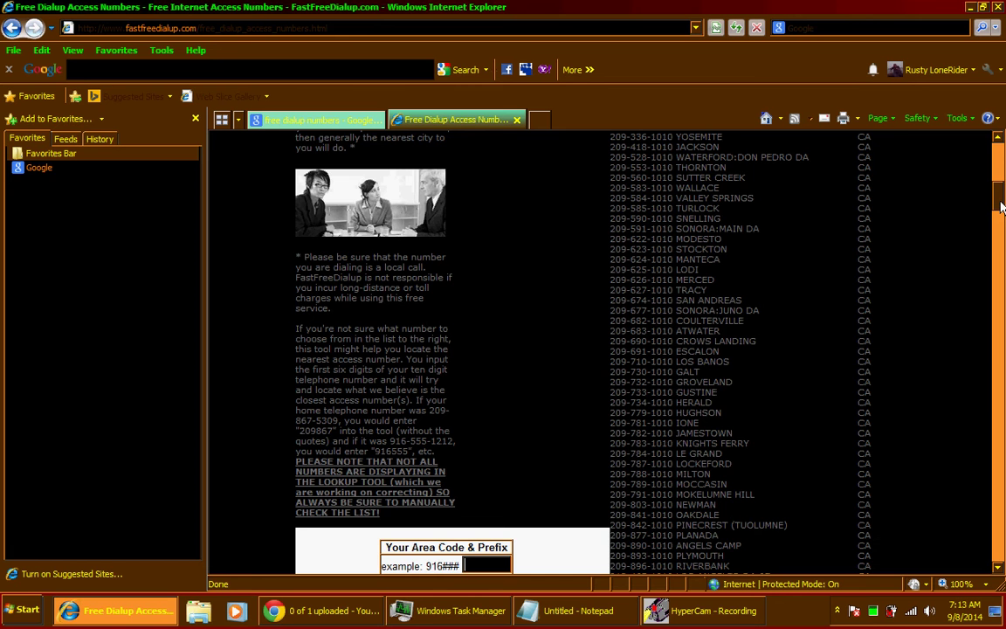
{"action": "mouse_move", "coordinate": [1002, 205]}
{"action": "left_mouse_down"}
{"action": "mouse_move", "coordinate": [1000, 162]}
{"action": "mouse_move", "coordinate": [1002, 194]}
{"action": "left_mouse_up"}
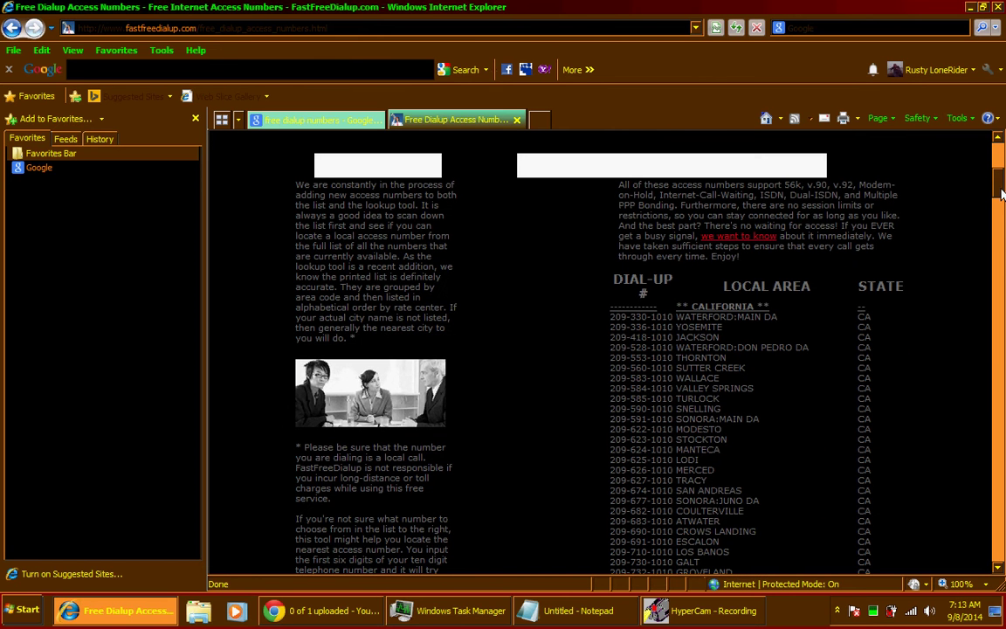
{"action": "left_click_drag", "start_coordinate": [605, 285], "coordinate": [730, 353]}
{"action": "left_click_drag", "start_coordinate": [519, 295], "coordinate": [776, 334]}
{"action": "left_click", "coordinate": [551, 325]}
{"action": "left_click_drag", "start_coordinate": [674, 308], "coordinate": [908, 574]}
{"action": "scroll", "coordinate": [716, 349], "scroll_direction": "down", "scroll_amount": 5}
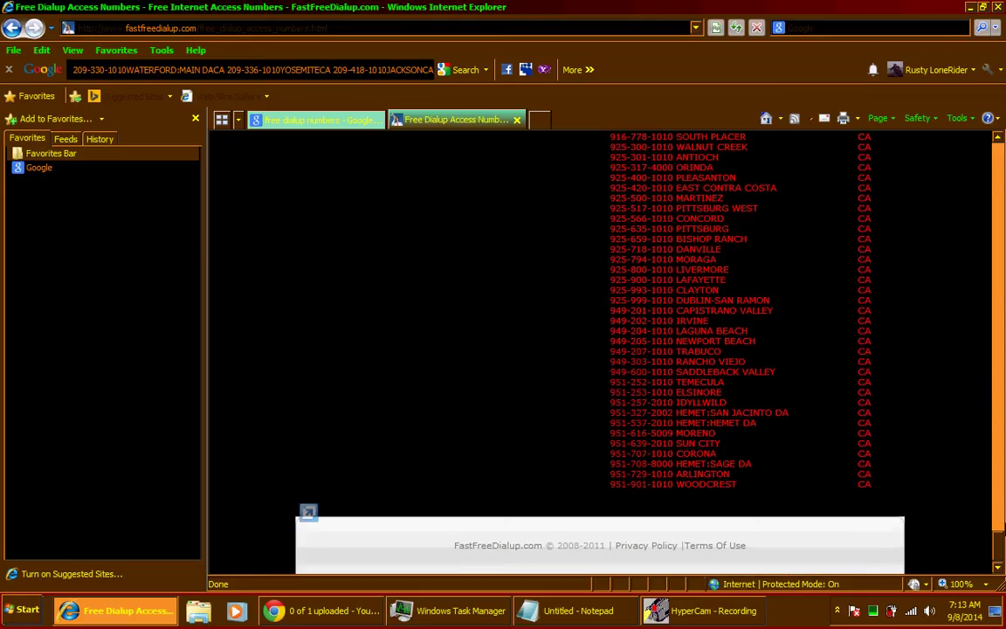
{"action": "left_click", "coordinate": [1000, 553]}
{"action": "left_click_drag", "start_coordinate": [1000, 553], "coordinate": [993, 200]}
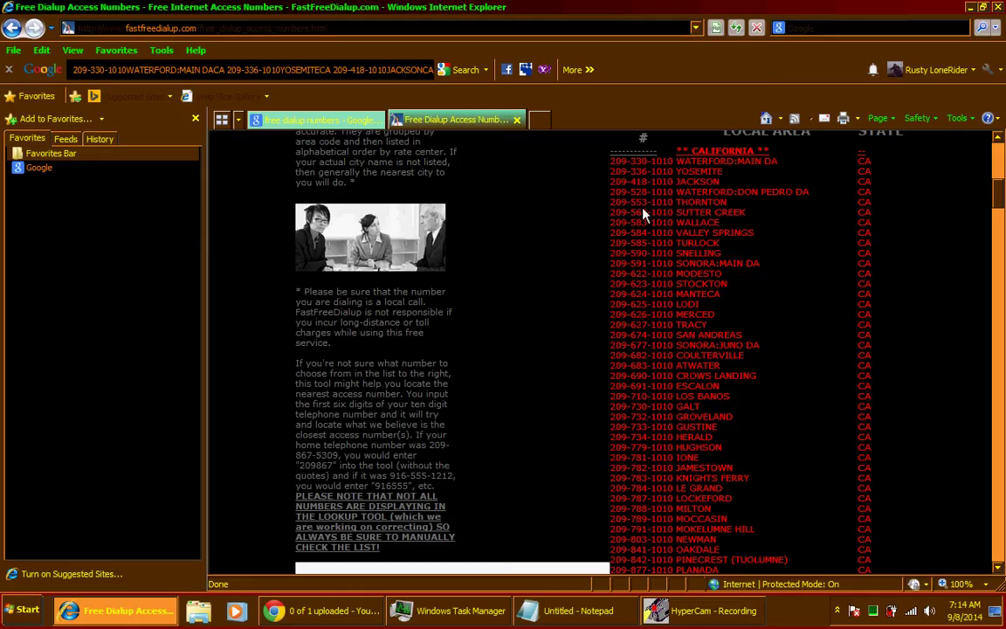
- Copy only the dial-up access number listed for Yosemite, CA, and minimize the browser window
{"action": "left_click", "coordinate": [606, 175]}
{"action": "left_click_drag", "start_coordinate": [606, 175], "coordinate": [649, 179]}
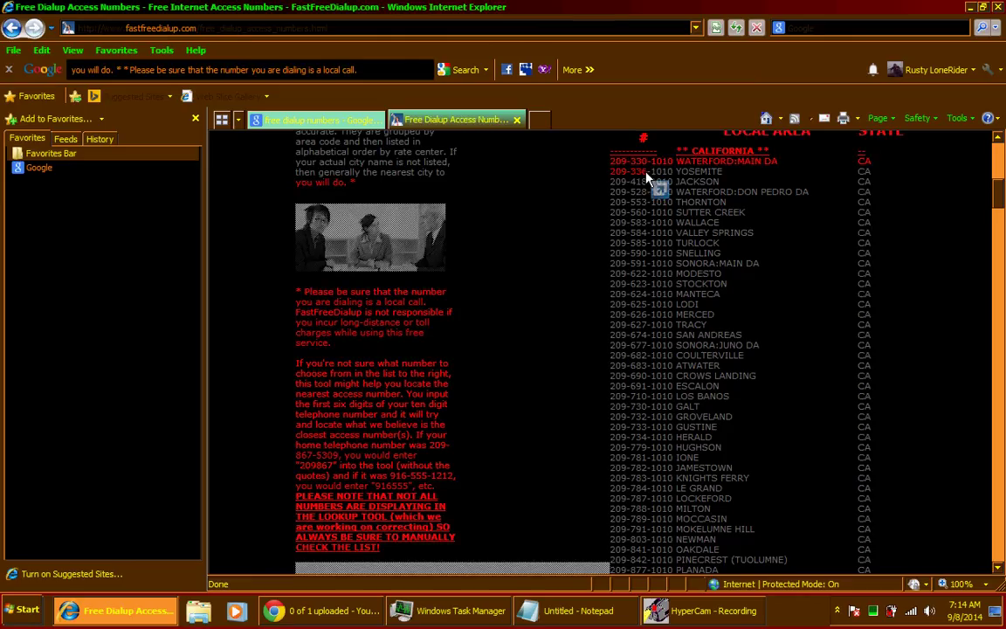
{"action": "left_click", "coordinate": [648, 179]}
{"action": "left_click_drag", "start_coordinate": [722, 172], "coordinate": [614, 175]}
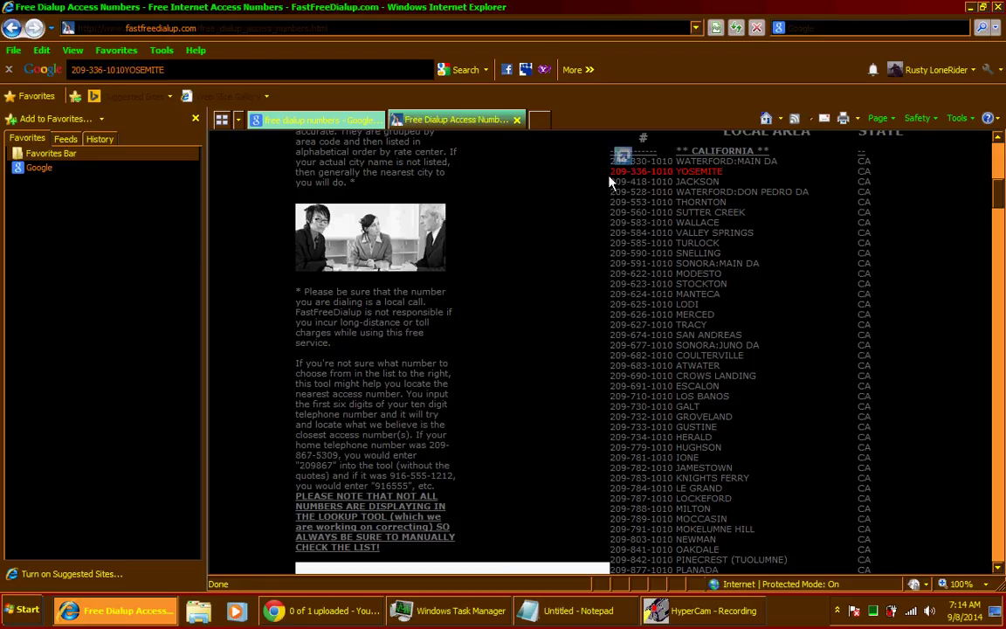
{"action": "left_click", "coordinate": [614, 174]}
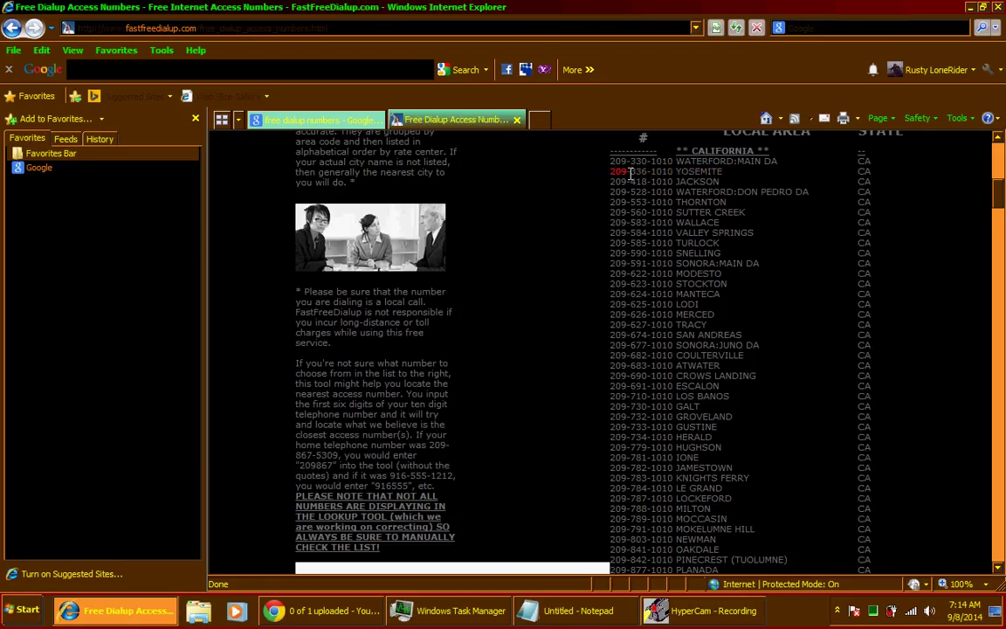
{"action": "left_click_drag", "start_coordinate": [612, 172], "coordinate": [674, 173]}
{"action": "right_click", "coordinate": [669, 179]}
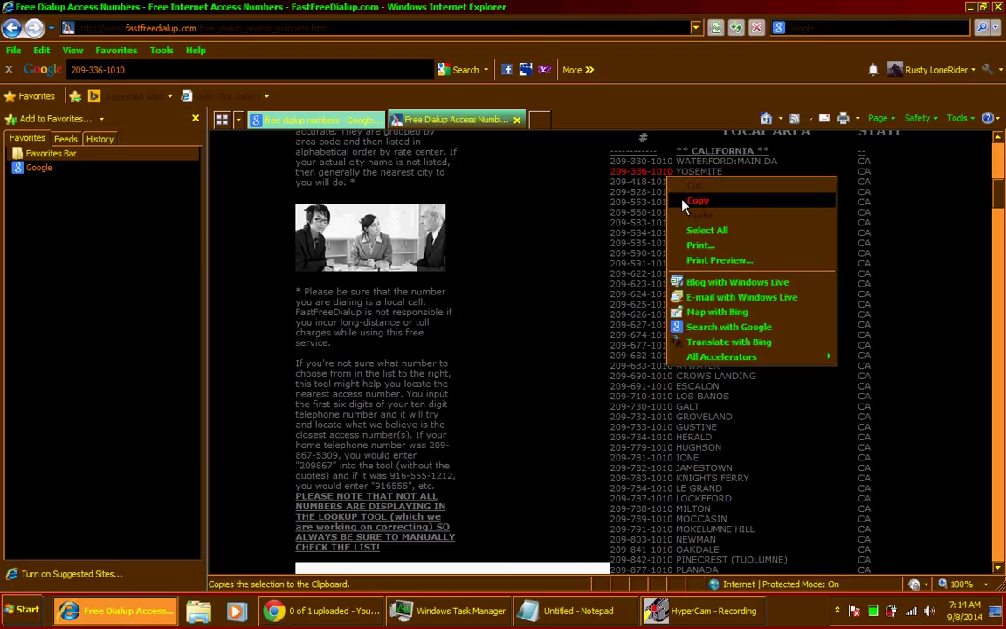
{"action": "left_click", "coordinate": [690, 201]}
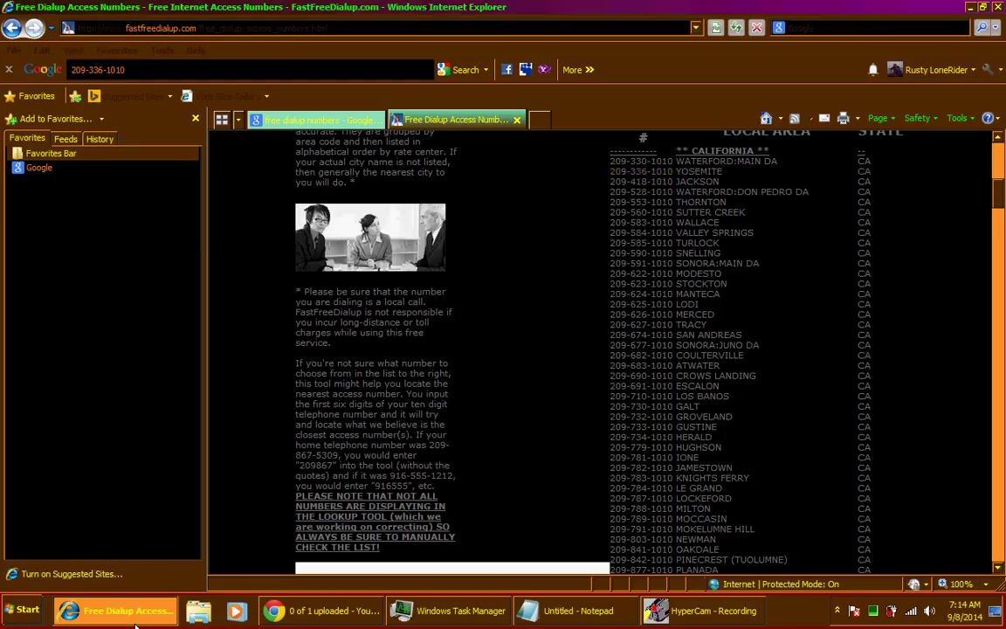
{"action": "left_click", "coordinate": [170, 615]}
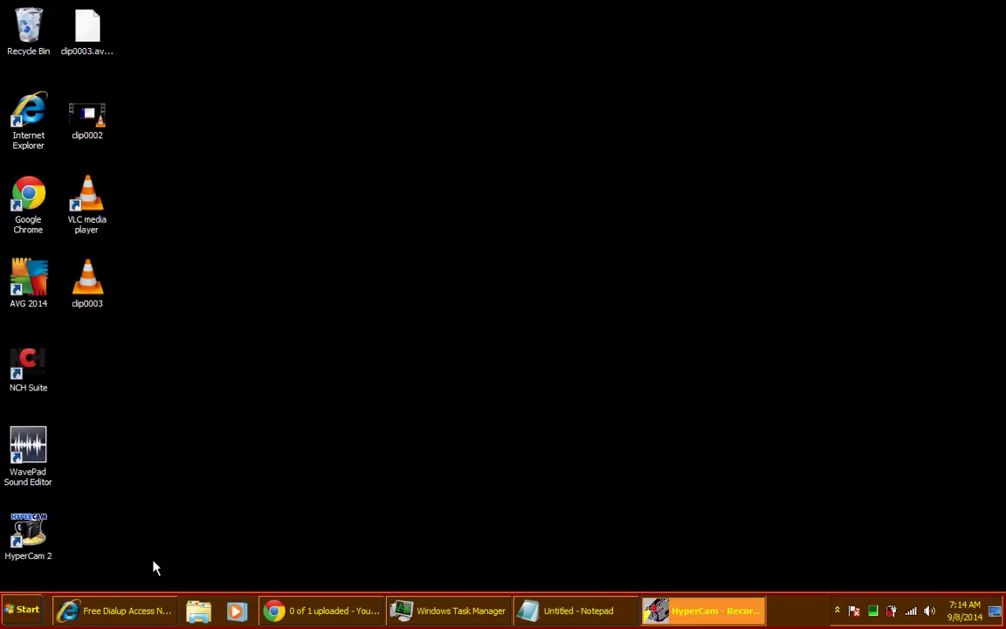
{"action": "left_click", "coordinate": [31, 609]}
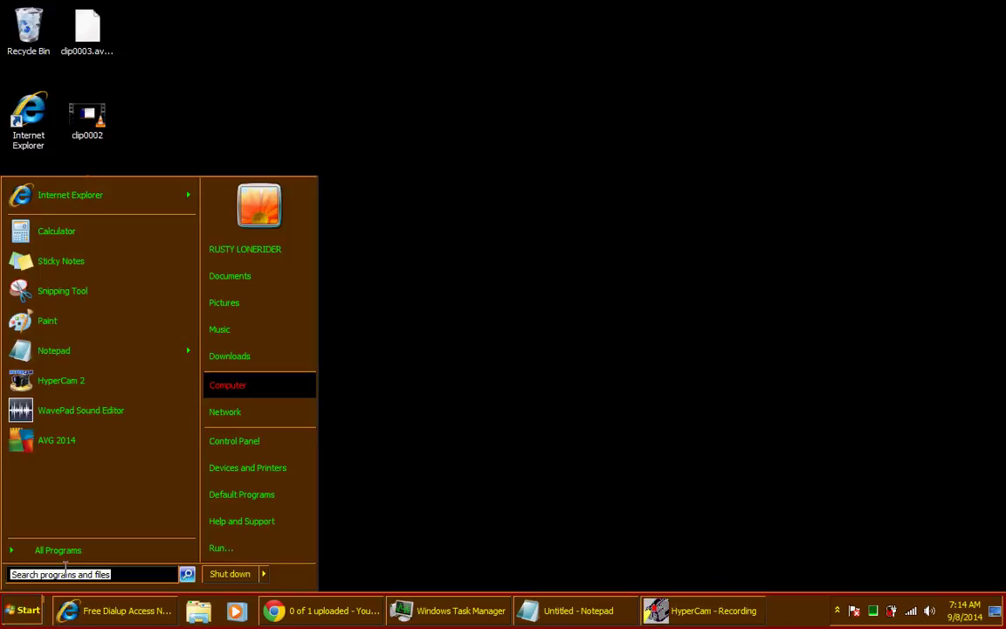
{"action": "left_click", "coordinate": [251, 418]}
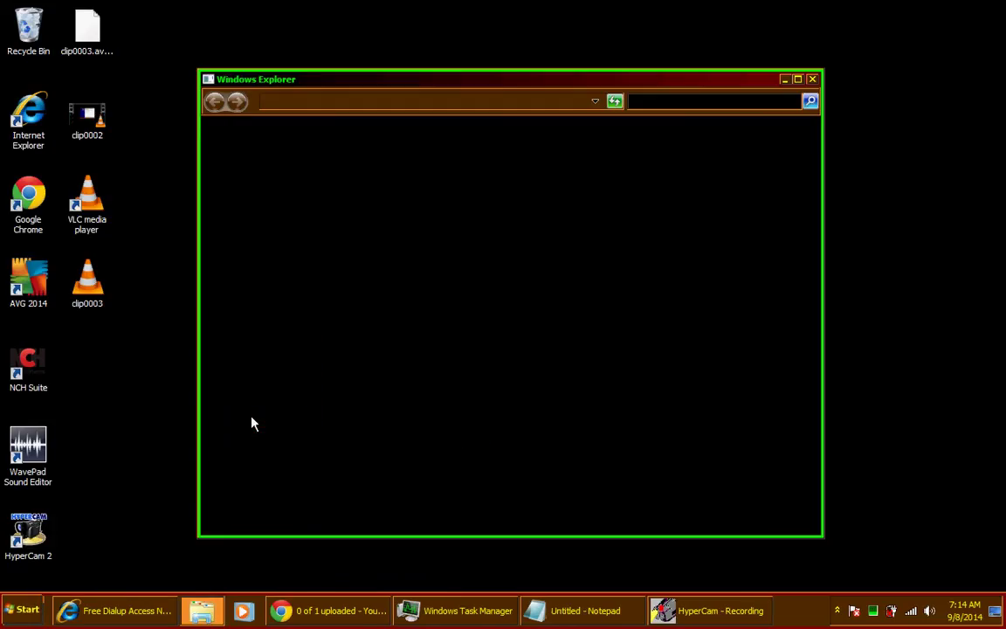
{"action": "left_click", "coordinate": [797, 80]}
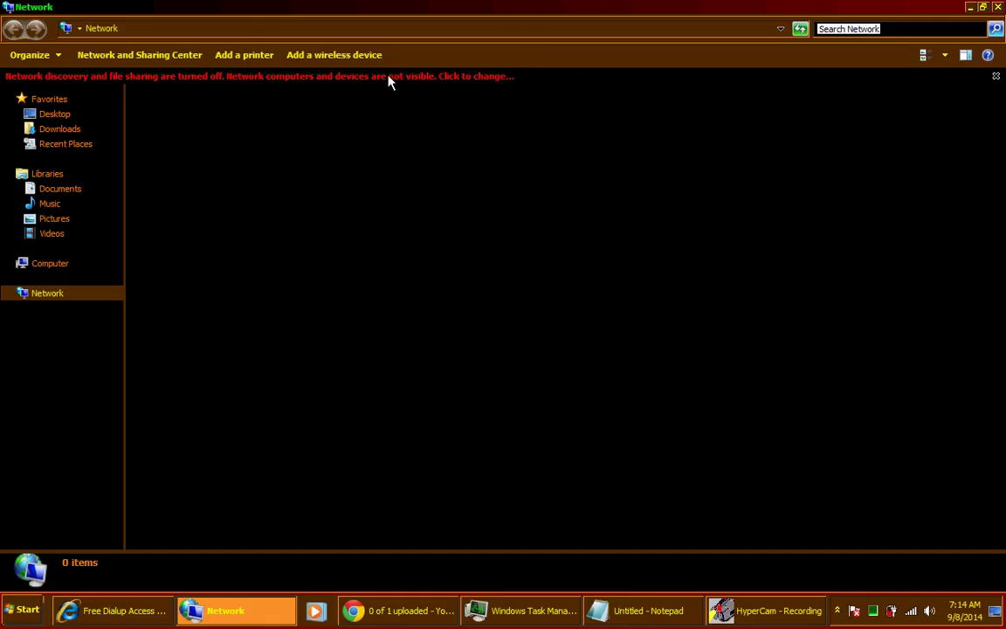
{"action": "left_click", "coordinate": [998, 6]}
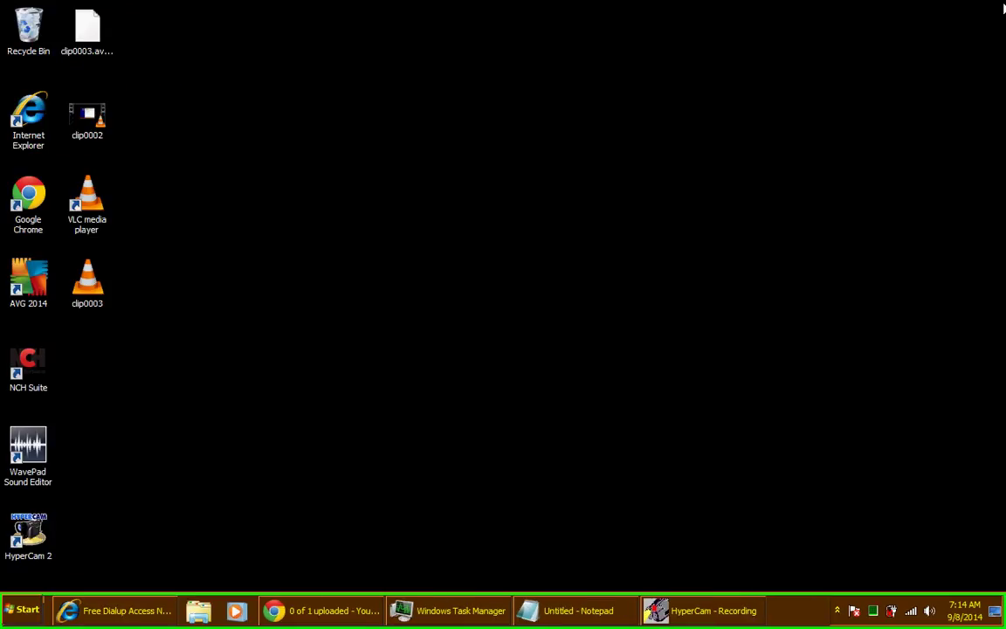
- Disconnect the computer from the (*PEACE_NET*) wireless network
{"action": "left_click", "coordinate": [911, 615]}
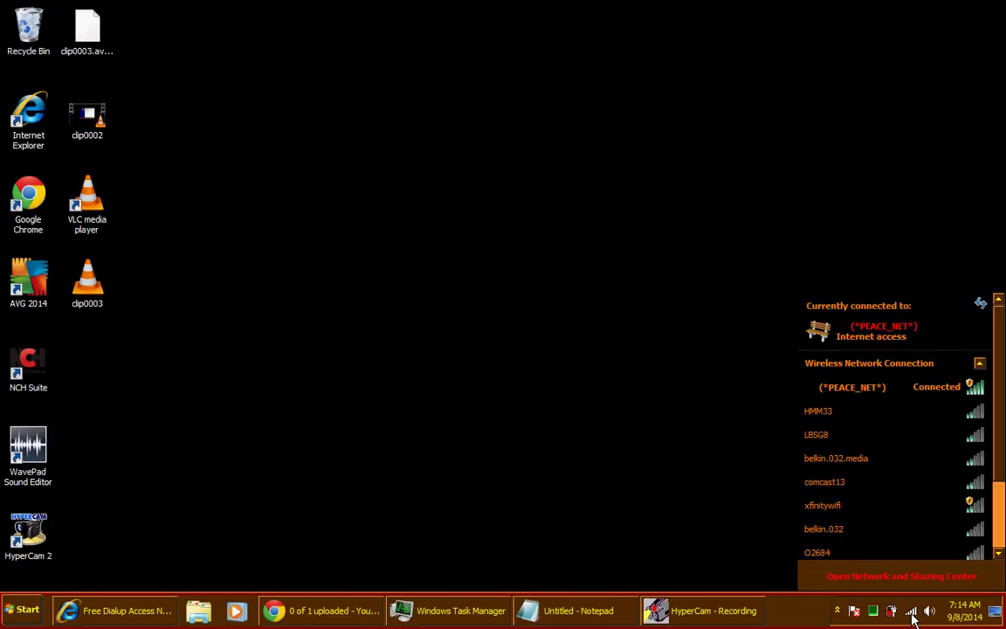
{"action": "left_click", "coordinate": [934, 391]}
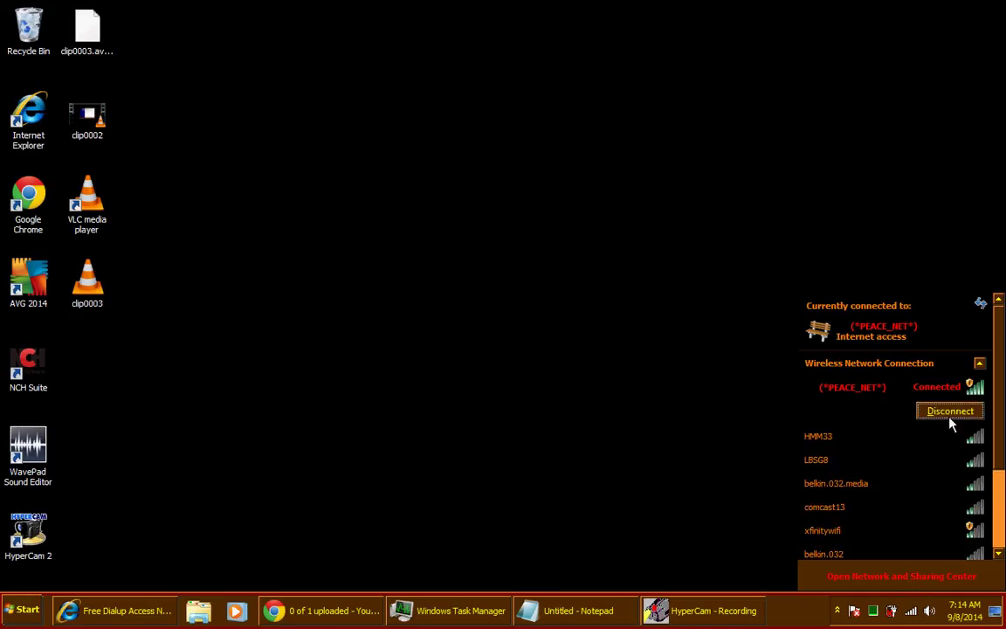
{"action": "left_click", "coordinate": [950, 414]}
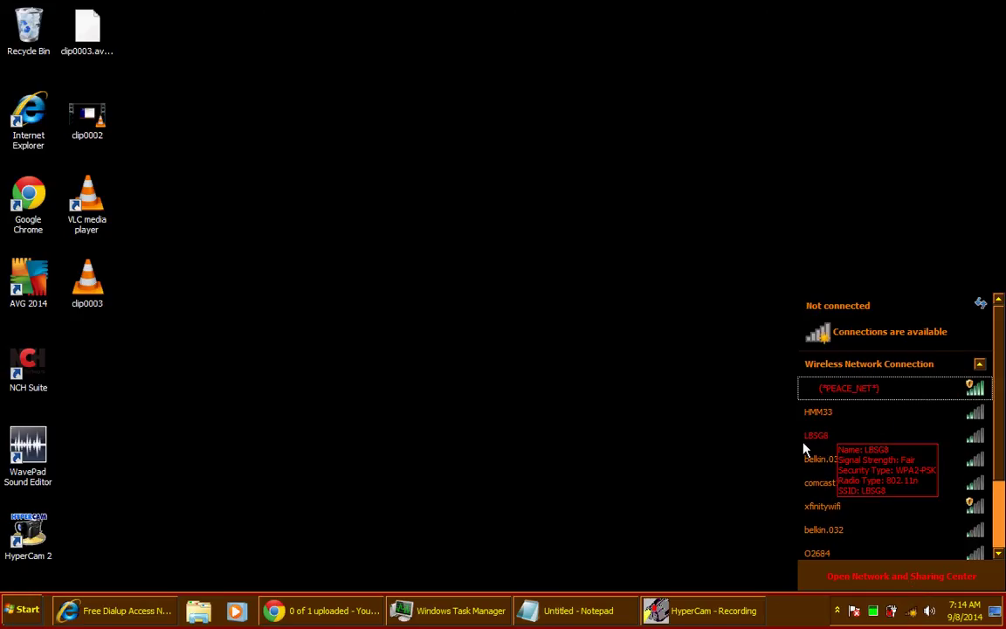
{"action": "left_click", "coordinate": [680, 452]}
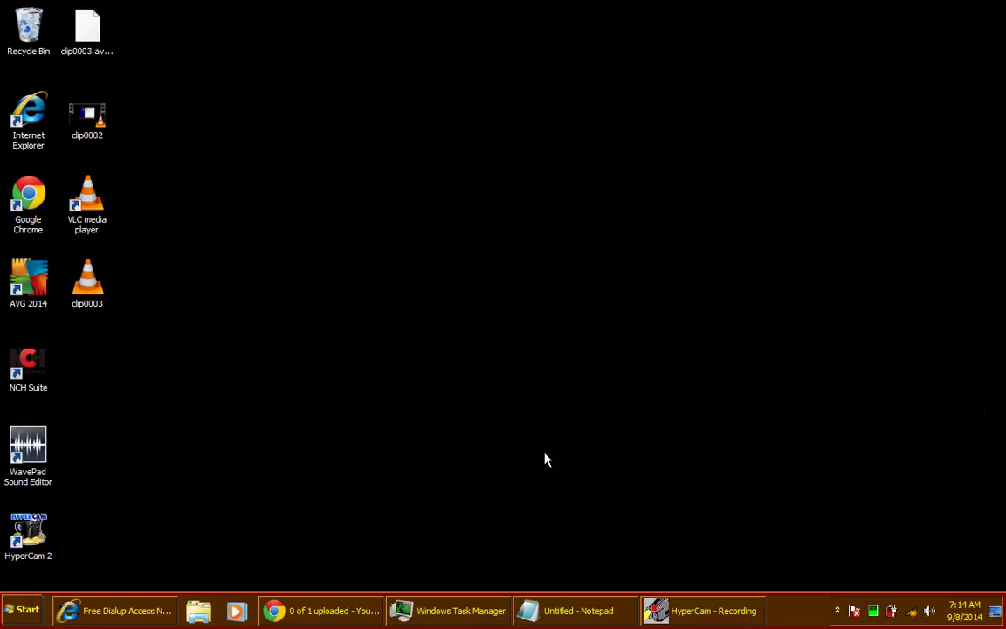
{"action": "left_click", "coordinate": [25, 610]}
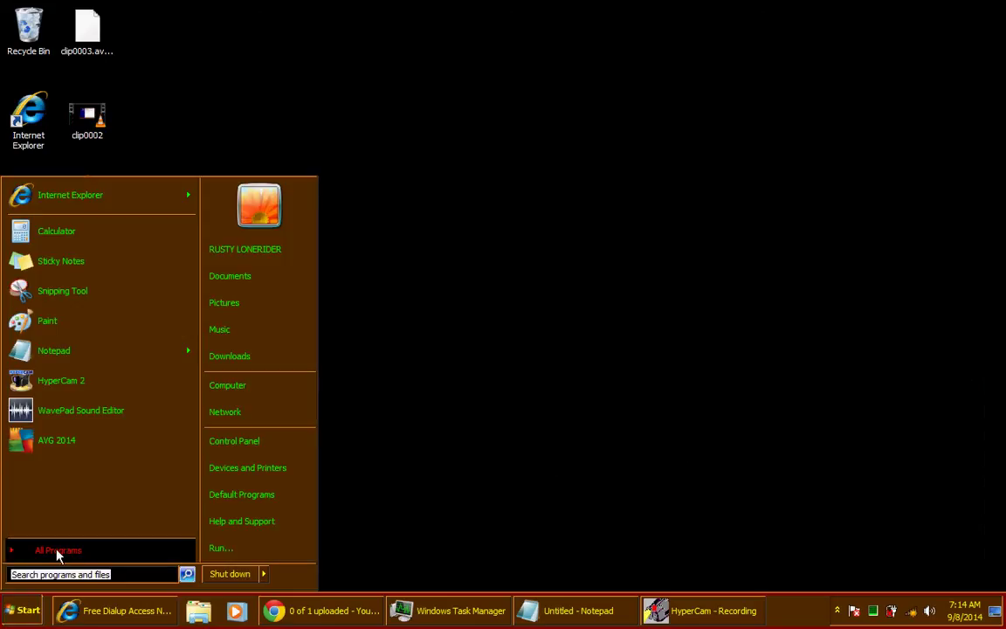
{"action": "mouse_move", "coordinate": [57, 555]}
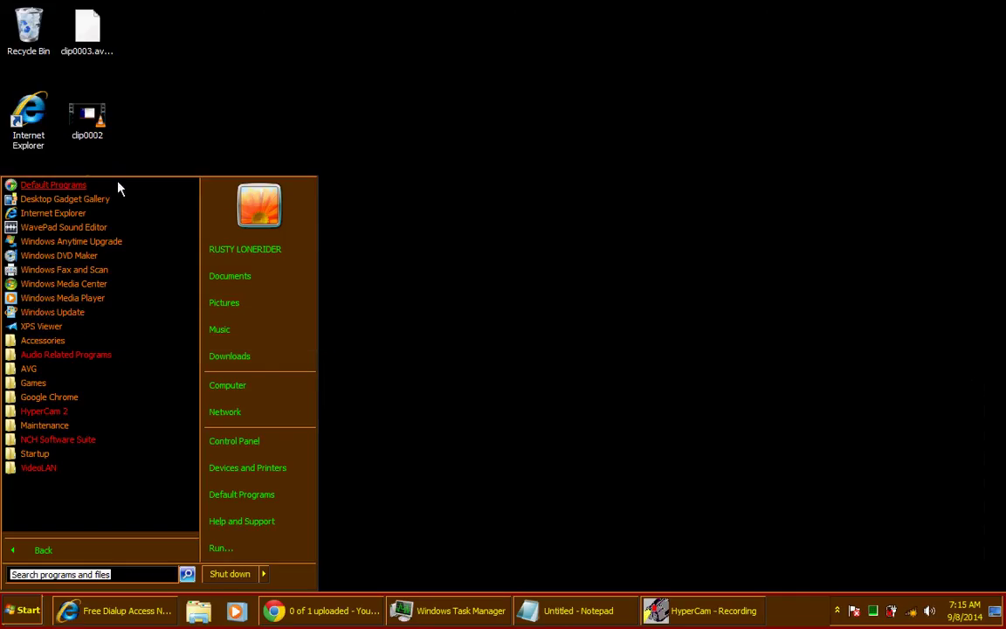
{"action": "left_click", "coordinate": [396, 531]}
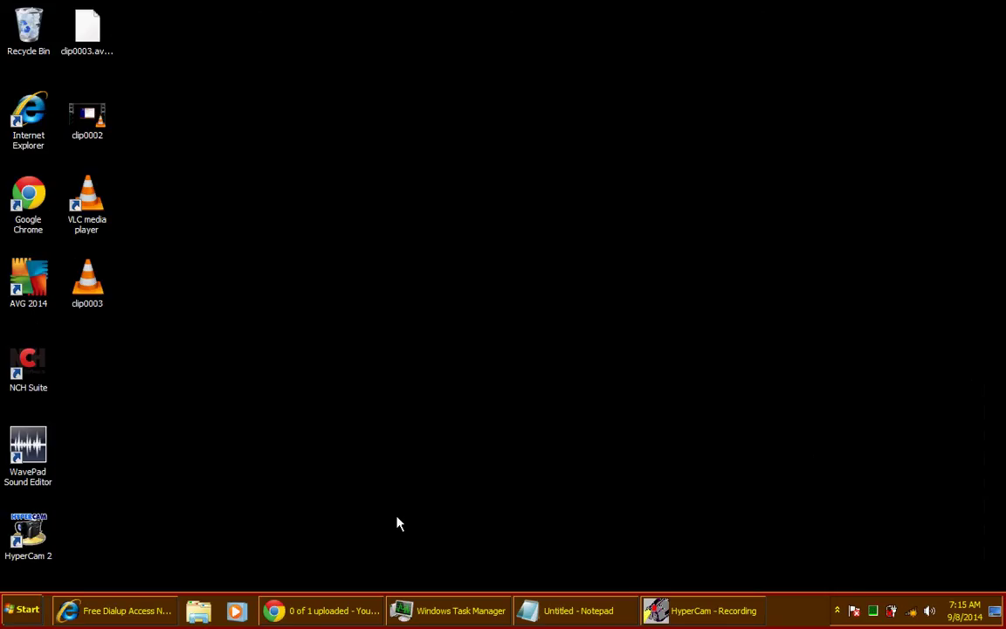
- Open the Control Panel and display all of its items instead of the categories
{"action": "left_click", "coordinate": [19, 610]}
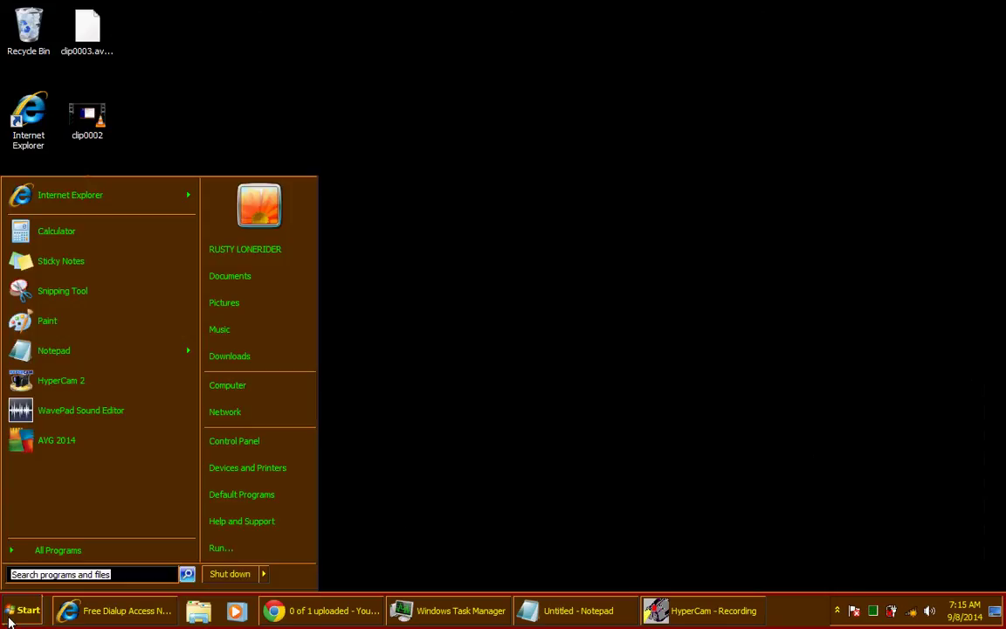
{"action": "left_click", "coordinate": [122, 575]}
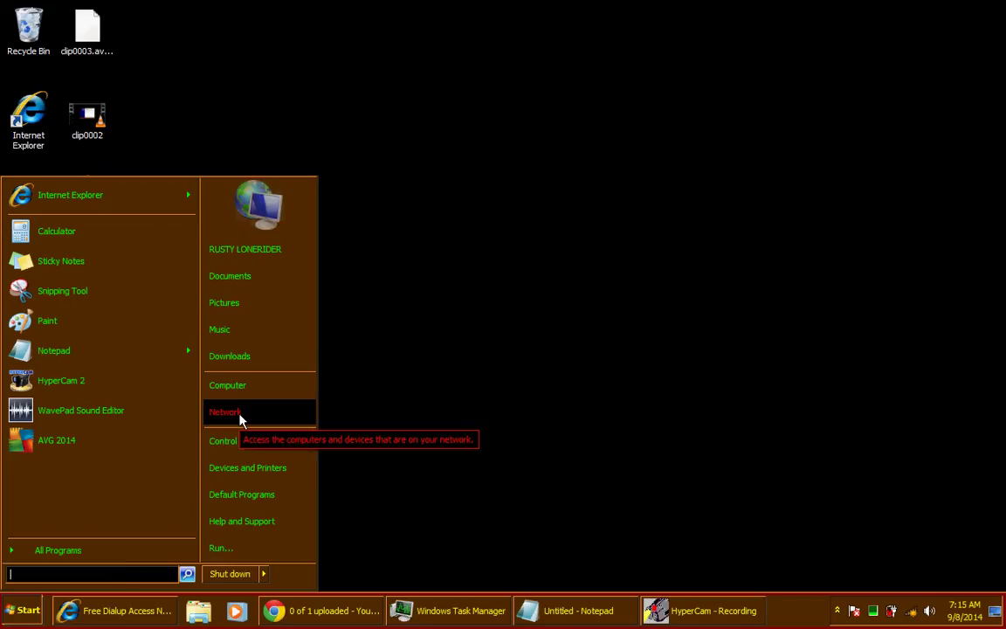
{"action": "left_click", "coordinate": [252, 442]}
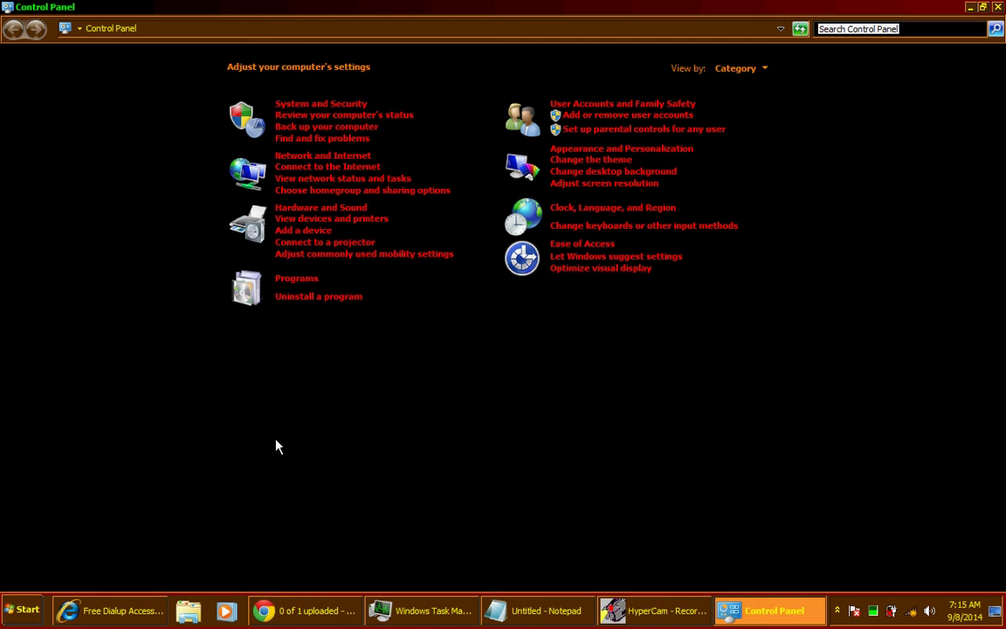
{"action": "left_click", "coordinate": [143, 28]}
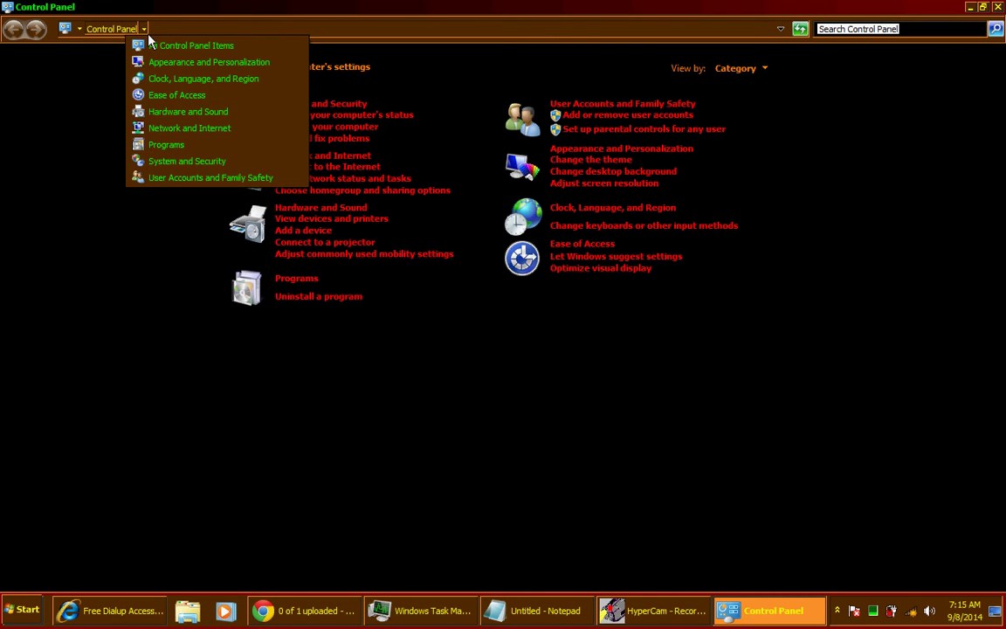
{"action": "left_click", "coordinate": [145, 40]}
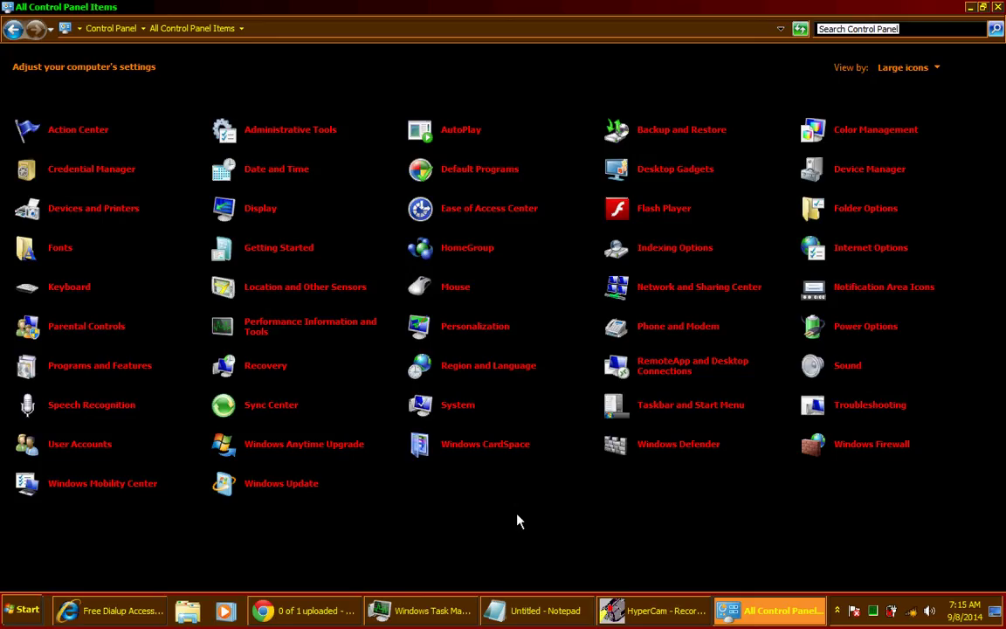
- Open the Phone and Modem settings and submit the location information with 215 as the area code
{"action": "left_click", "coordinate": [673, 336]}
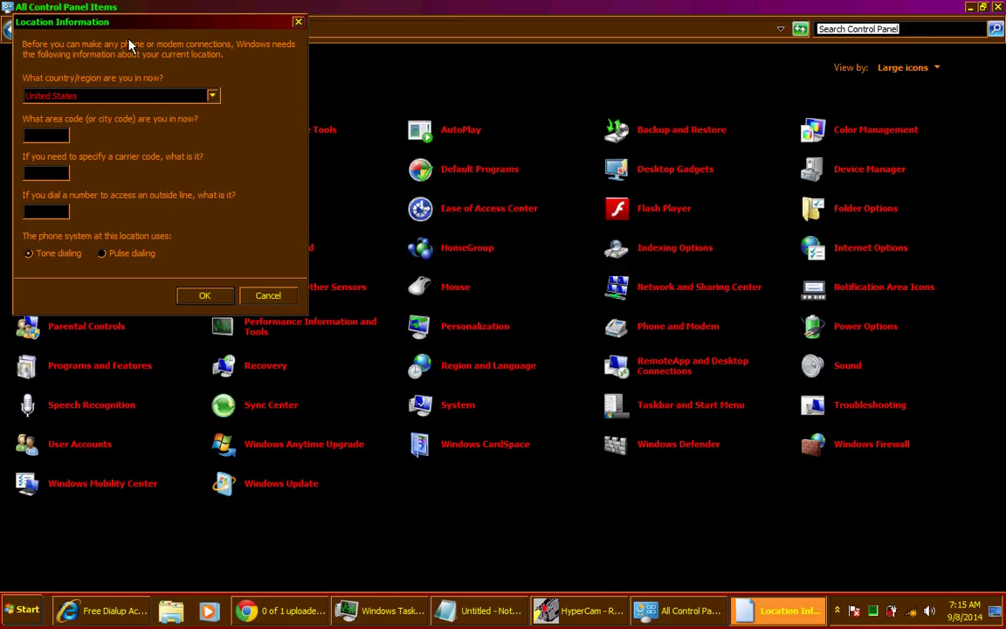
{"action": "left_click_drag", "start_coordinate": [132, 28], "coordinate": [441, 65]}
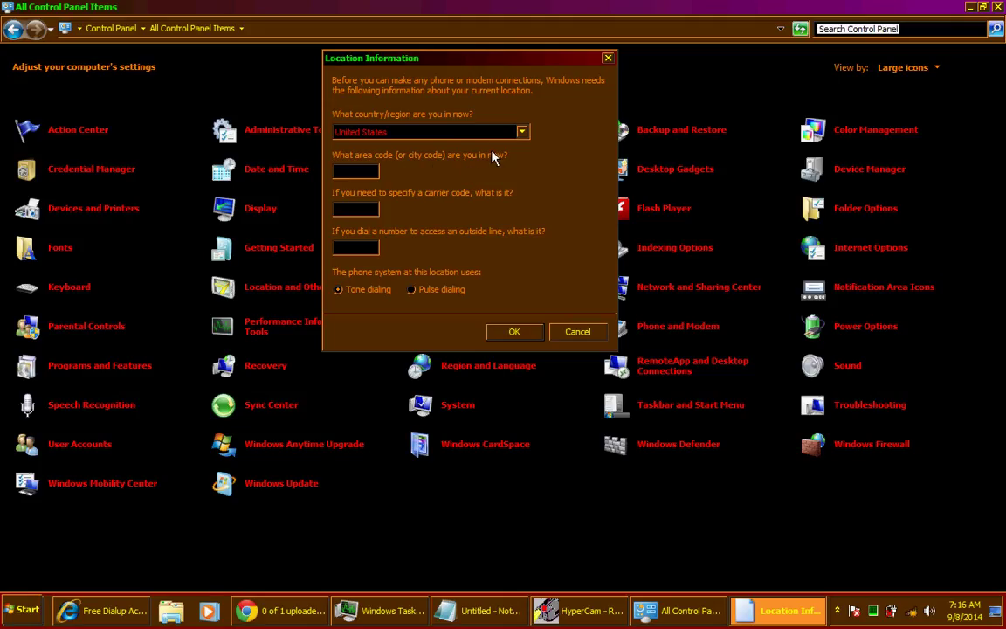
{"action": "left_click", "coordinate": [366, 171]}
{"action": "left_click", "coordinate": [366, 248]}
{"action": "left_click", "coordinate": [524, 333]}
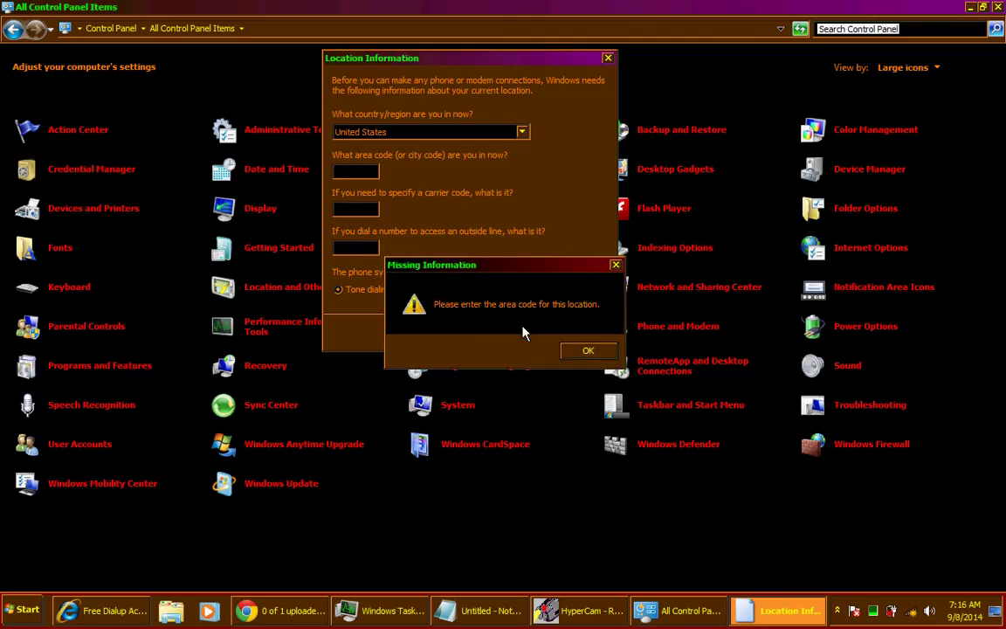
{"action": "left_click", "coordinate": [587, 352]}
{"action": "type", "text": "21"}
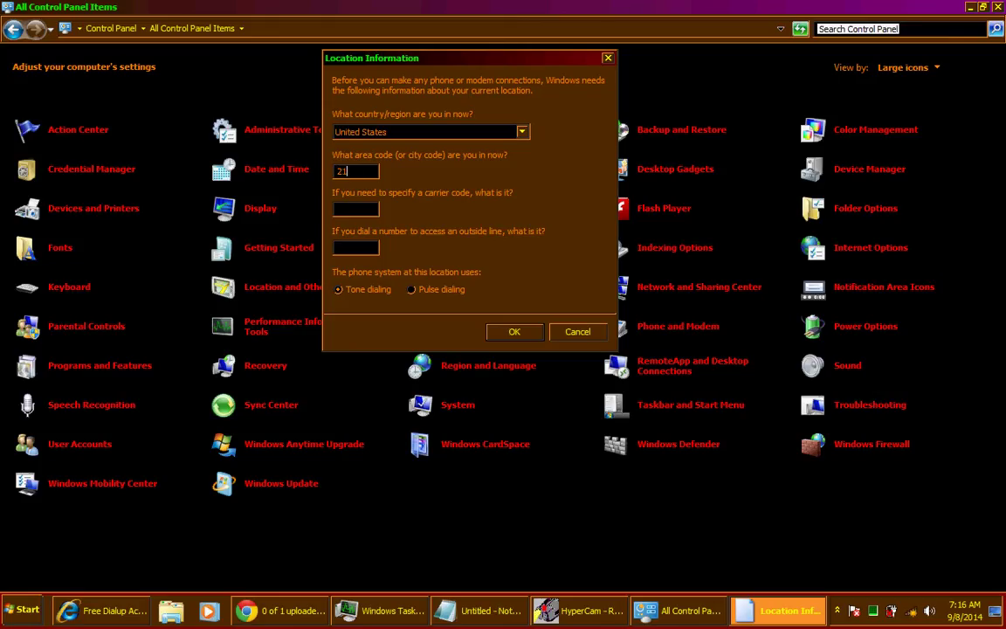
{"action": "type", "text": "5"}
{"action": "left_click", "coordinate": [528, 336]}
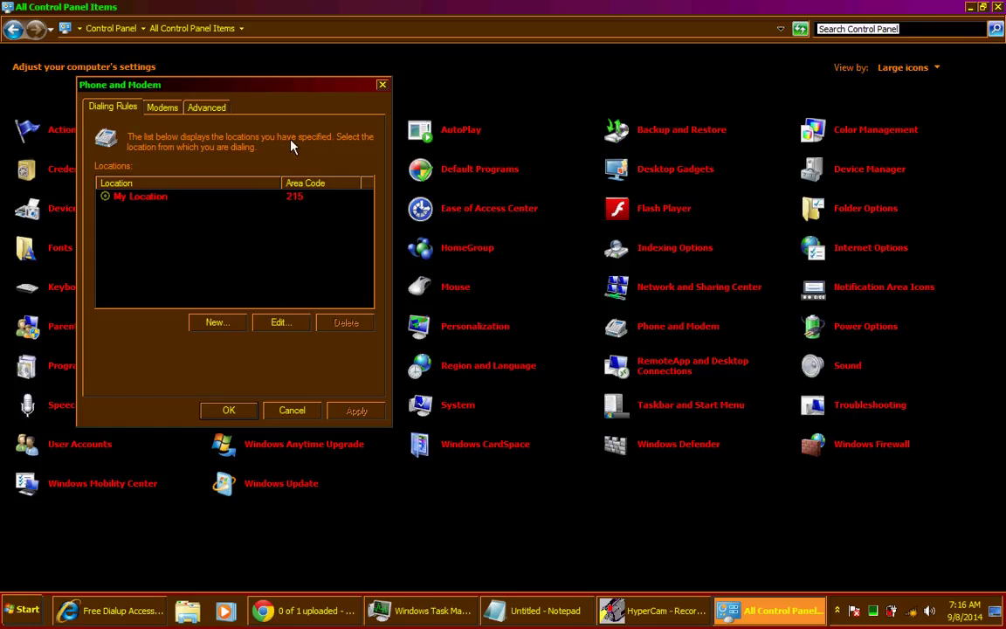
- Review the general settings, area code rules and calling card options of My Location without changing anything
{"action": "double_click", "coordinate": [144, 195]}
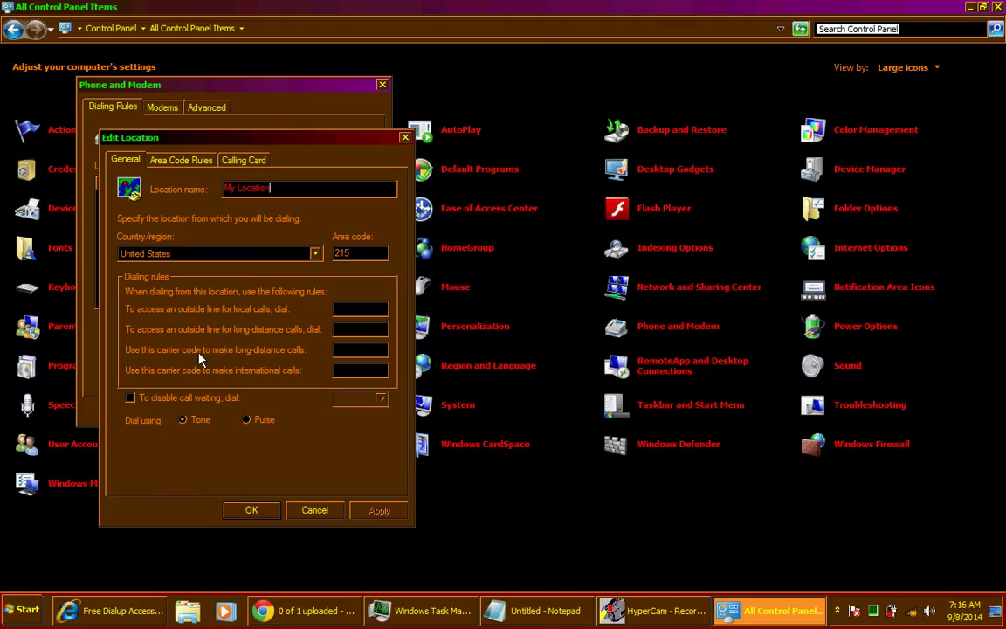
{"action": "left_click", "coordinate": [184, 159]}
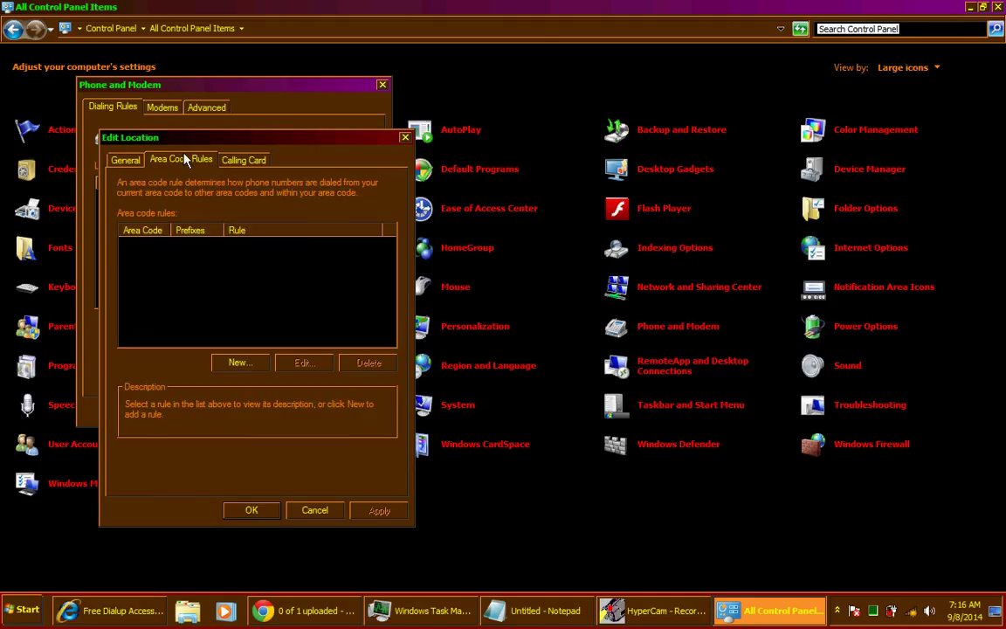
{"action": "left_click", "coordinate": [243, 161]}
{"action": "left_click", "coordinate": [125, 160]}
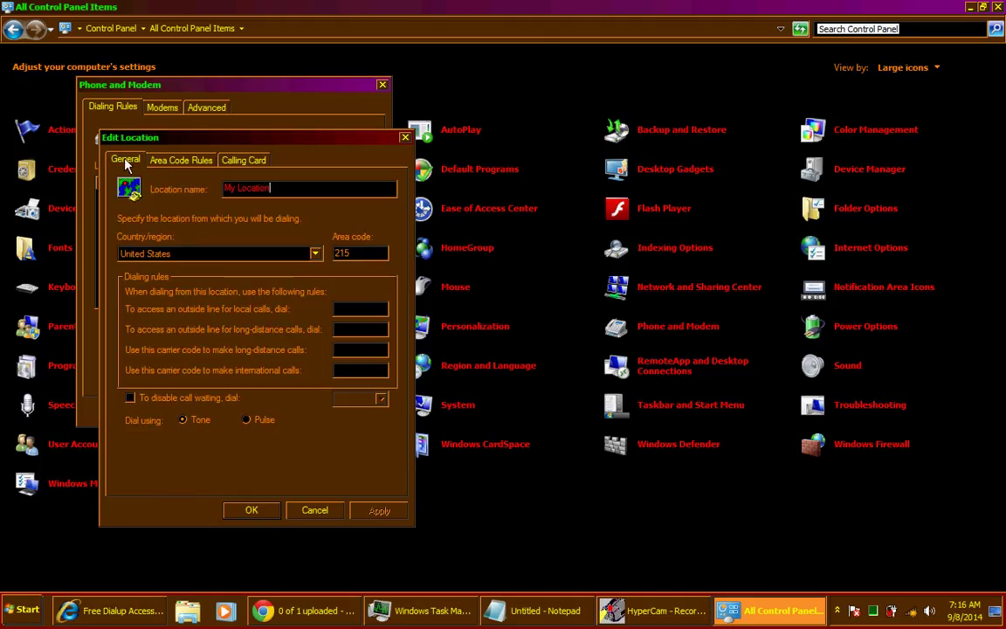
{"action": "left_click", "coordinate": [318, 510]}
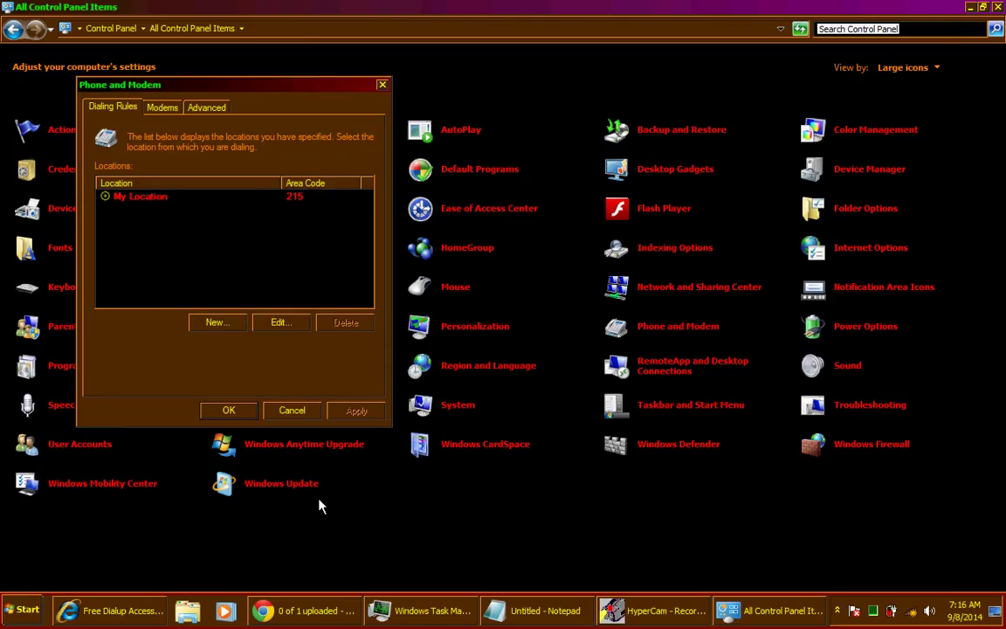
- View the blank new dialing location form, cancel it, and close the Phone and Modem settings and the Control Panel
{"action": "left_click", "coordinate": [216, 322]}
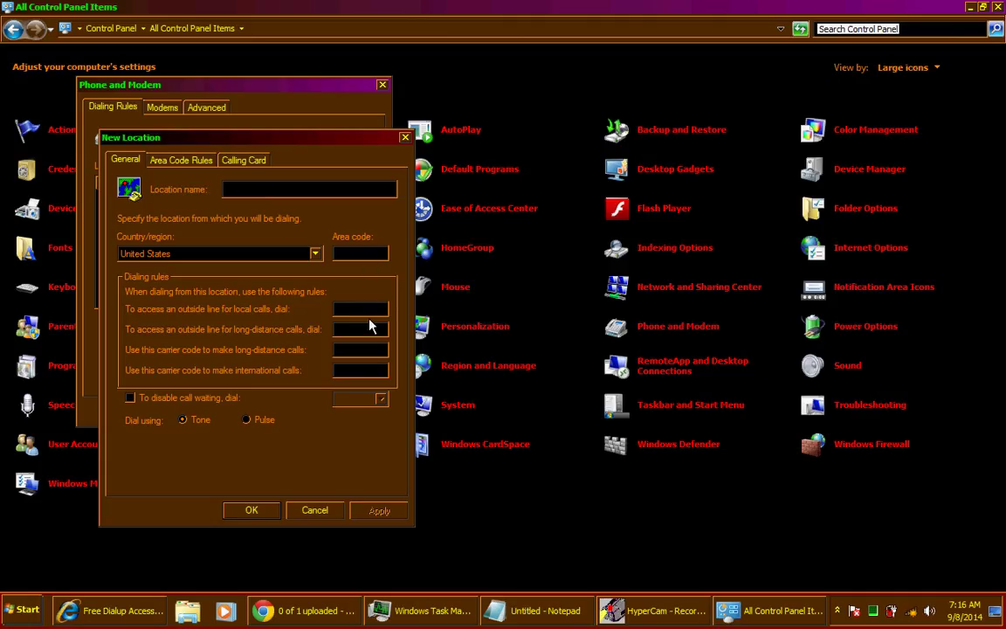
{"action": "left_click", "coordinate": [314, 511]}
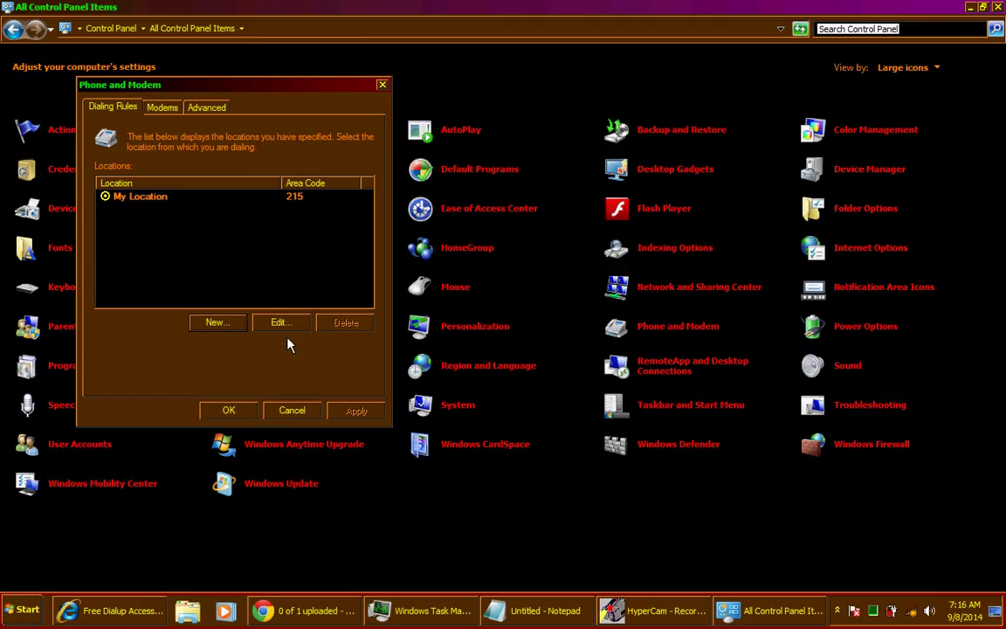
{"action": "left_click", "coordinate": [293, 412]}
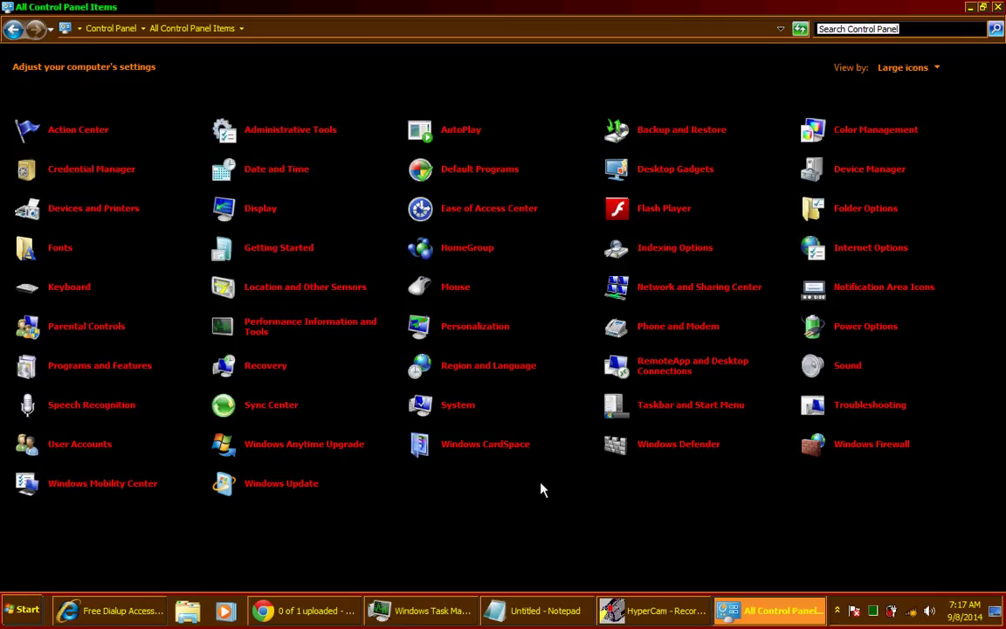
{"action": "left_click", "coordinate": [998, 6]}
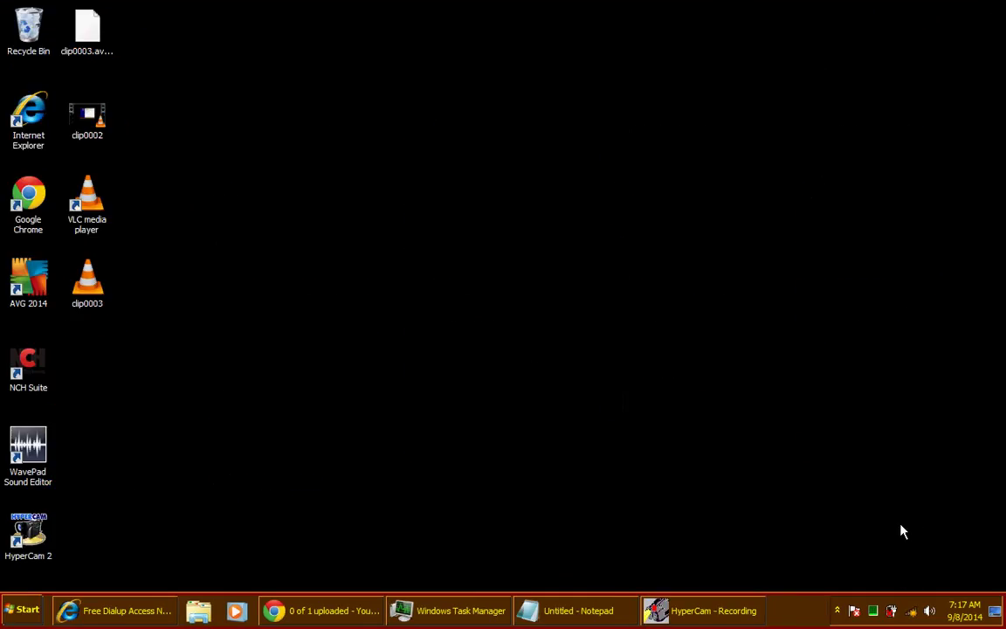
- Start a new dial-up connection from the Network and Sharing Center, choose to set it up anyway, and enter the copied access number
{"action": "right_click", "coordinate": [912, 613]}
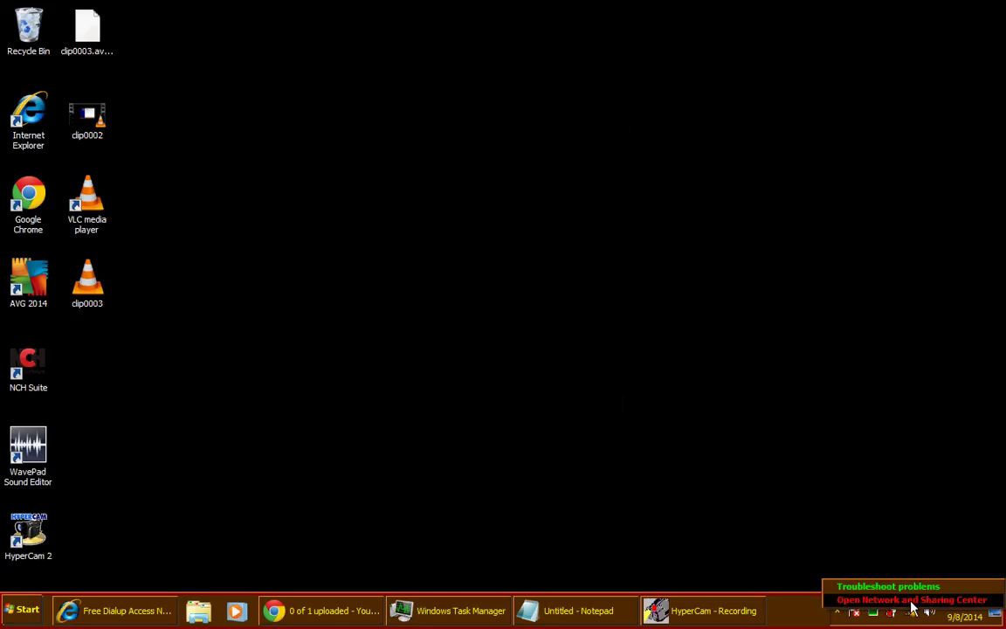
{"action": "left_click", "coordinate": [912, 601]}
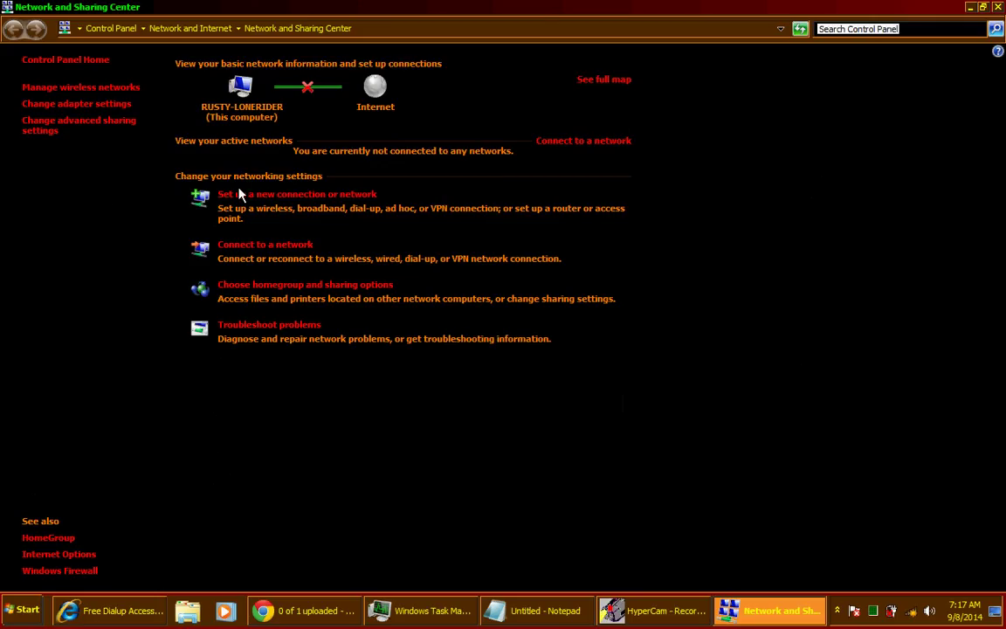
{"action": "left_click", "coordinate": [307, 203]}
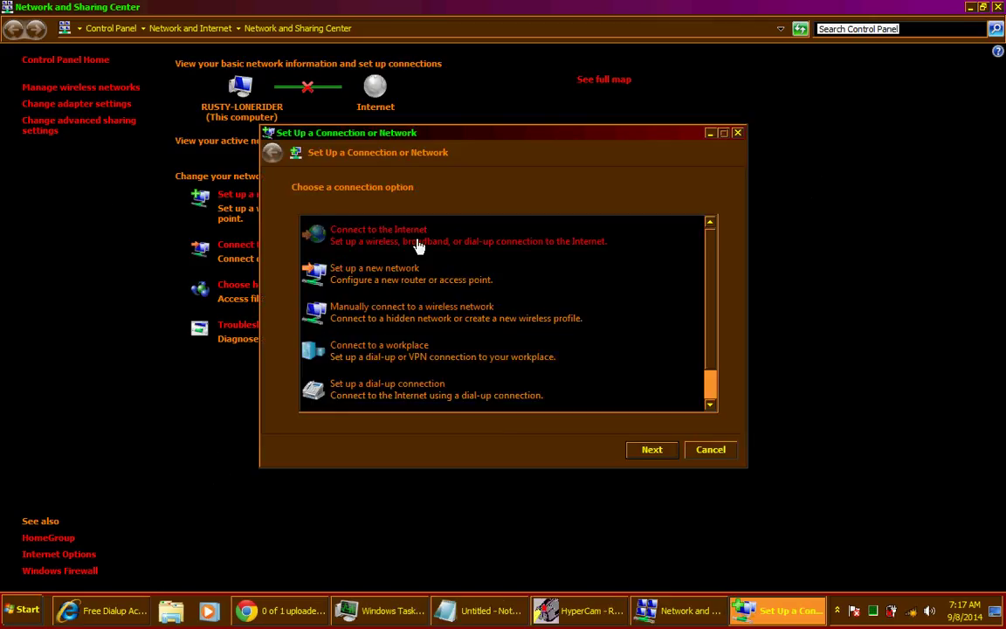
{"action": "left_click", "coordinate": [385, 389]}
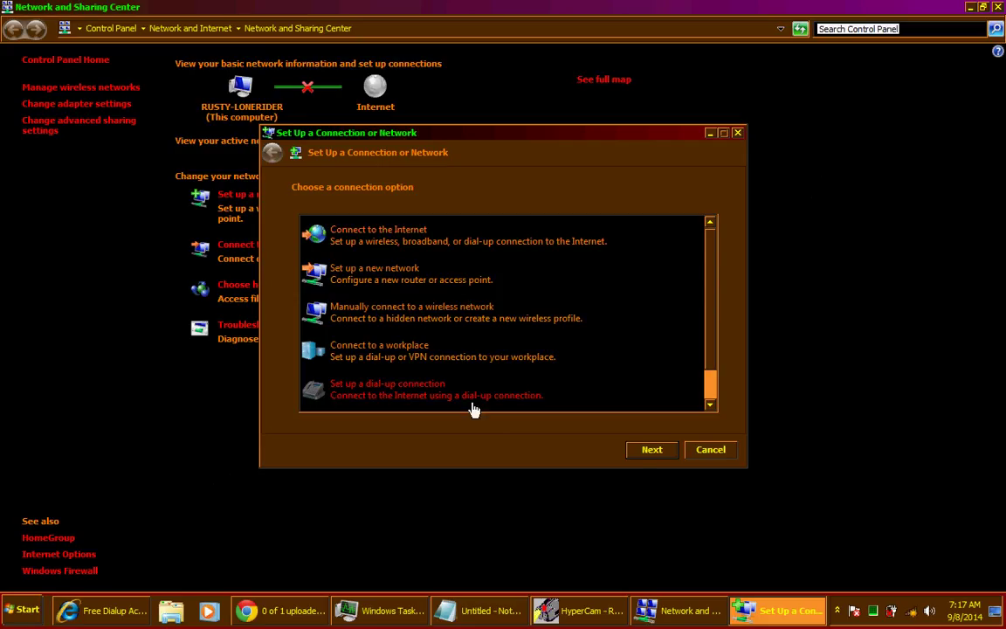
{"action": "left_click", "coordinate": [655, 455]}
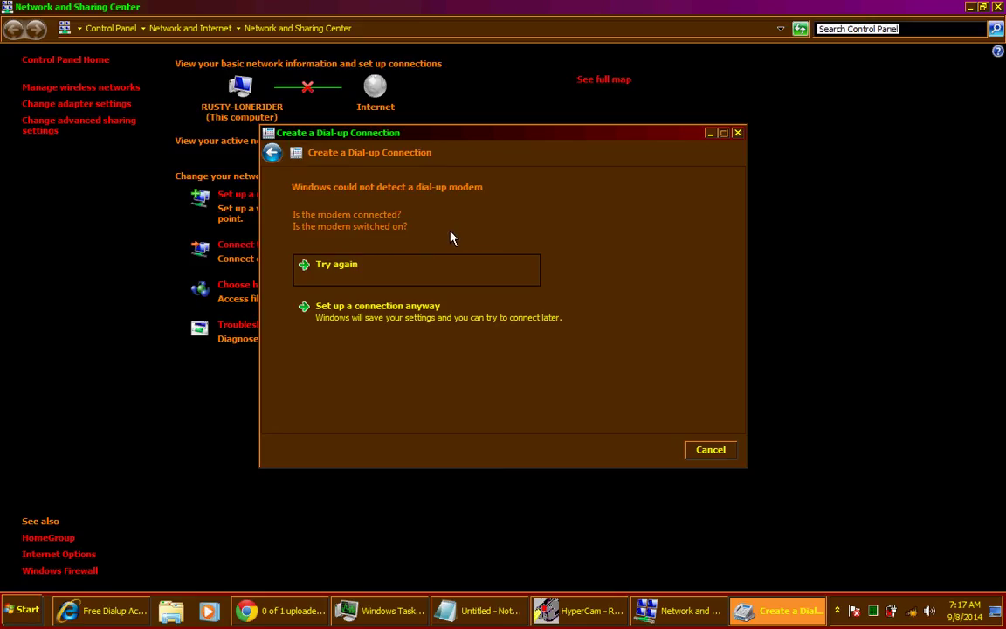
{"action": "left_click", "coordinate": [422, 325]}
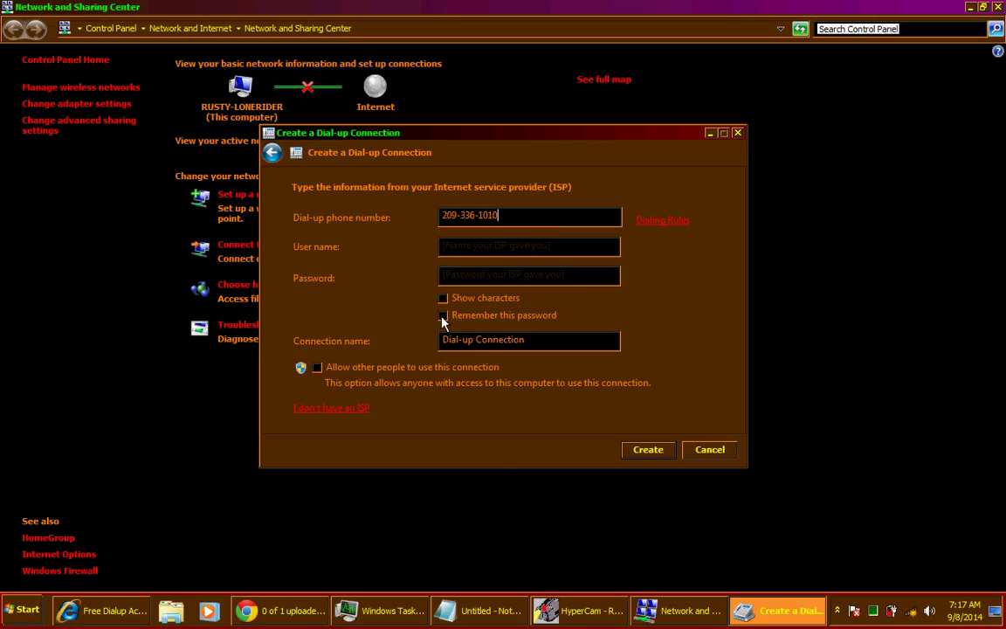
- Name the connection Dial-up Connection 1, create it without a user name or password, and close the wizard
{"action": "left_click", "coordinate": [535, 342]}
{"action": "type", "text": "1"}
{"action": "left_click", "coordinate": [654, 453]}
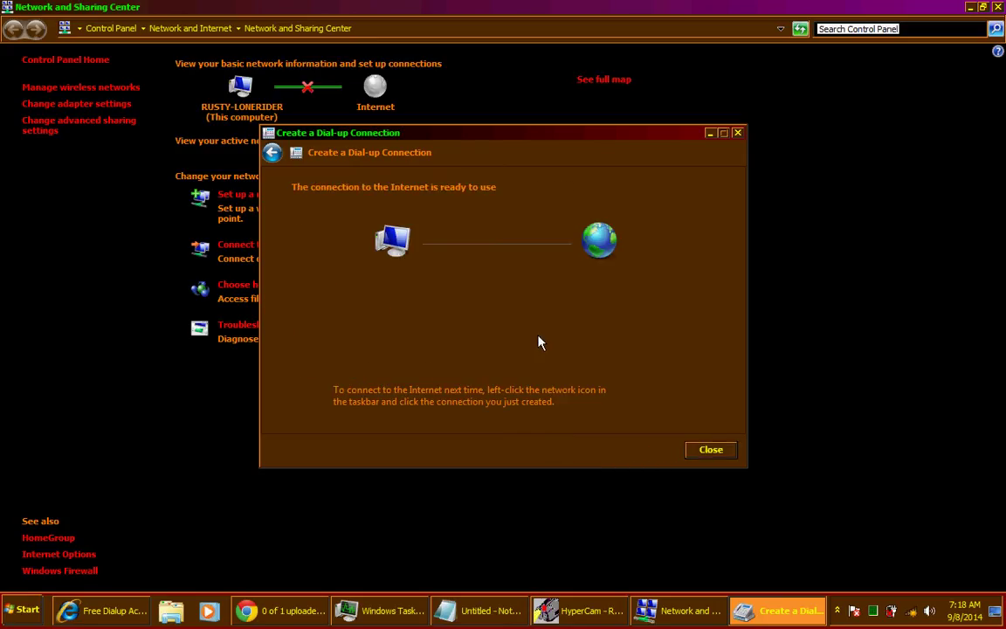
{"action": "left_click", "coordinate": [709, 449]}
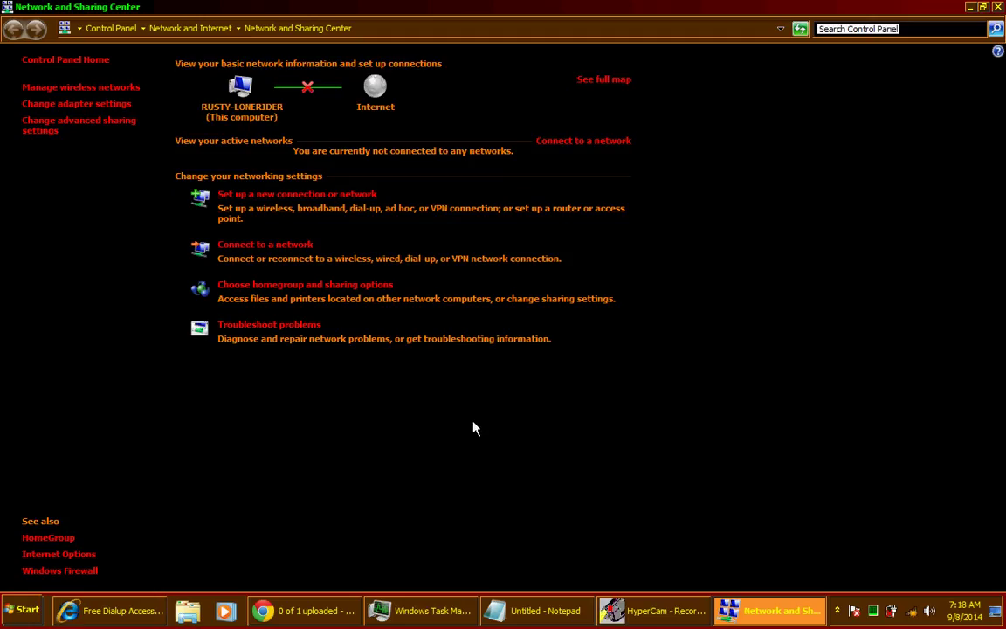
- Try to connect to the internet by dialing Dial-up Connection 1 with the user name and password left blank
{"action": "left_click", "coordinate": [910, 612]}
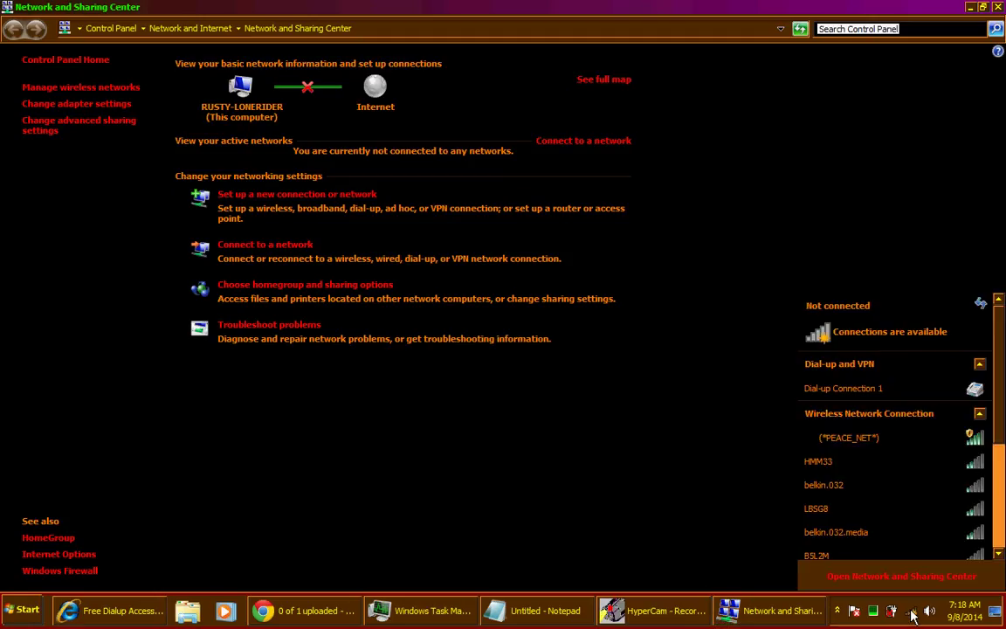
{"action": "left_click", "coordinate": [860, 395]}
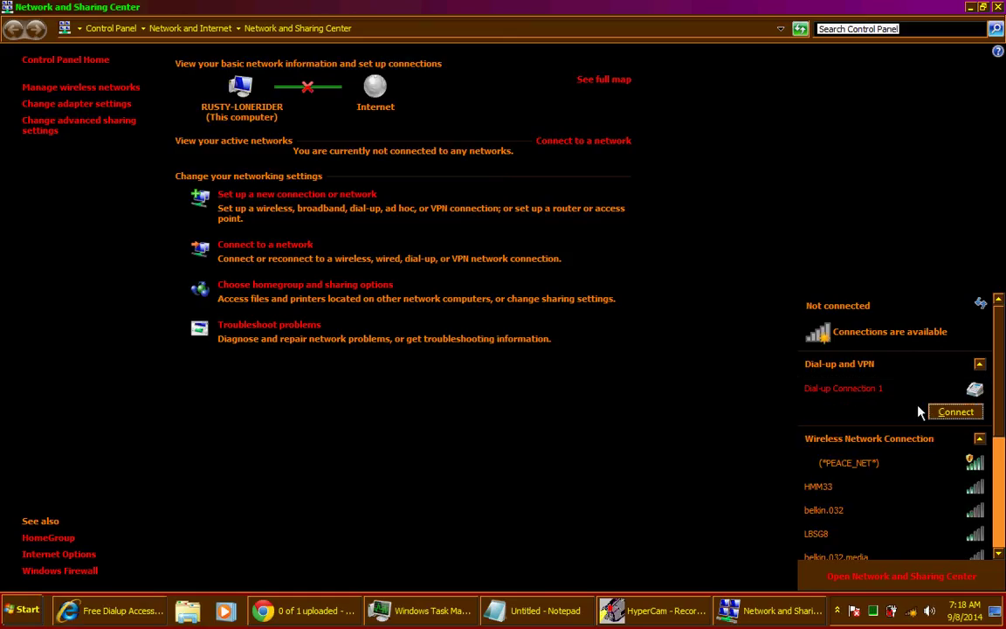
{"action": "left_click", "coordinate": [951, 415]}
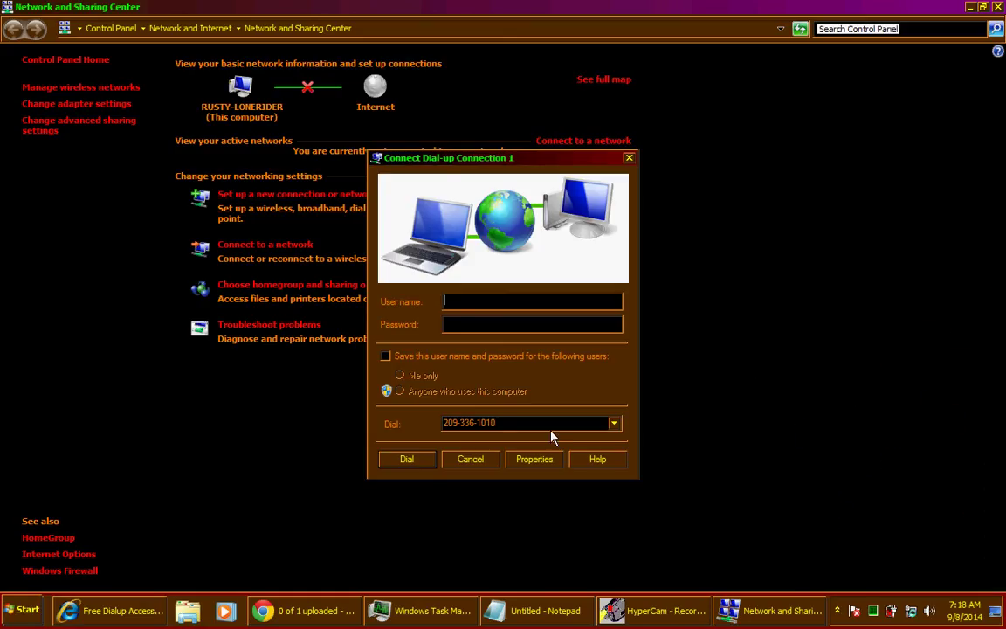
{"action": "left_click", "coordinate": [407, 460]}
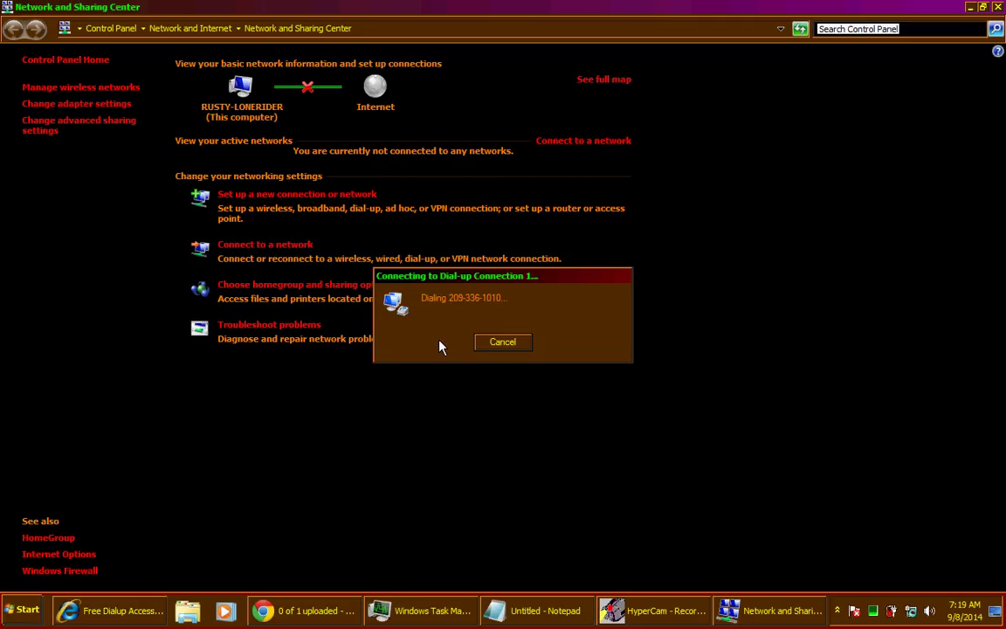
{"action": "left_click", "coordinate": [21, 610]}
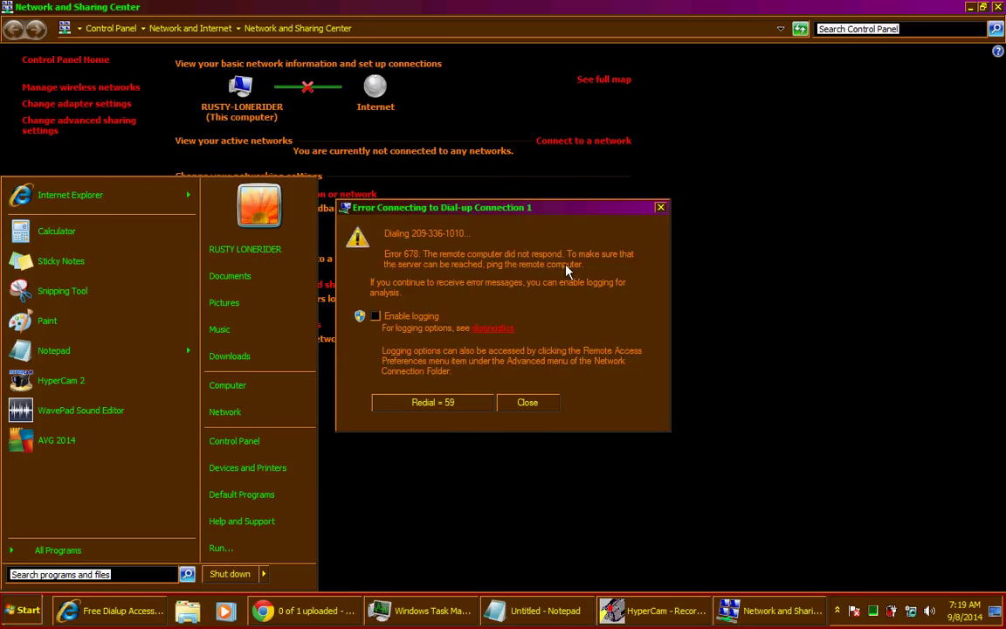
- Close the Dial-up Connection 1 error message and list the installed modems in Computer Management's Device Manager
{"action": "left_click", "coordinate": [576, 320]}
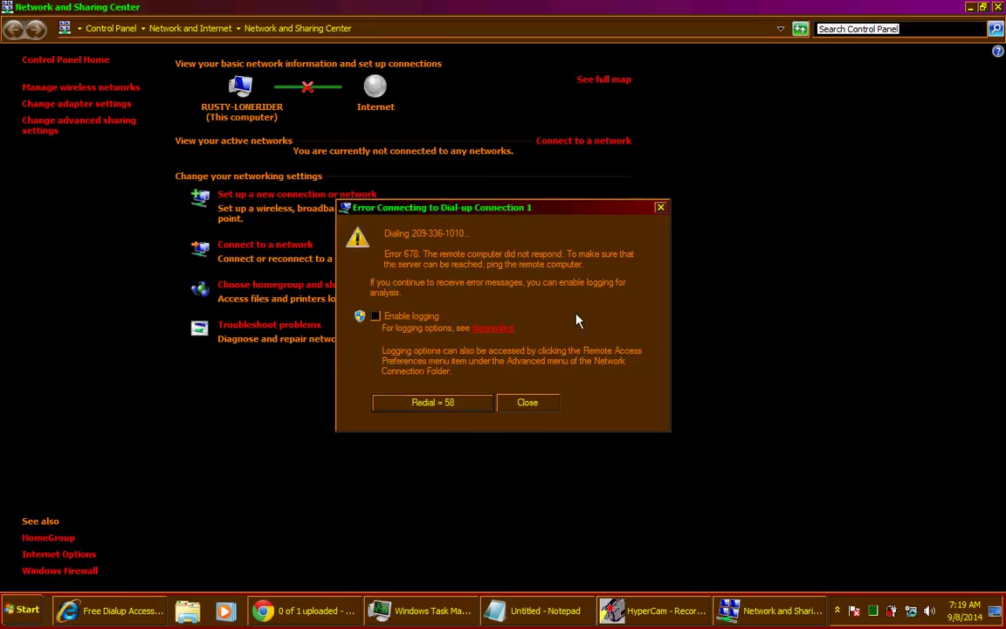
{"action": "left_click", "coordinate": [529, 403]}
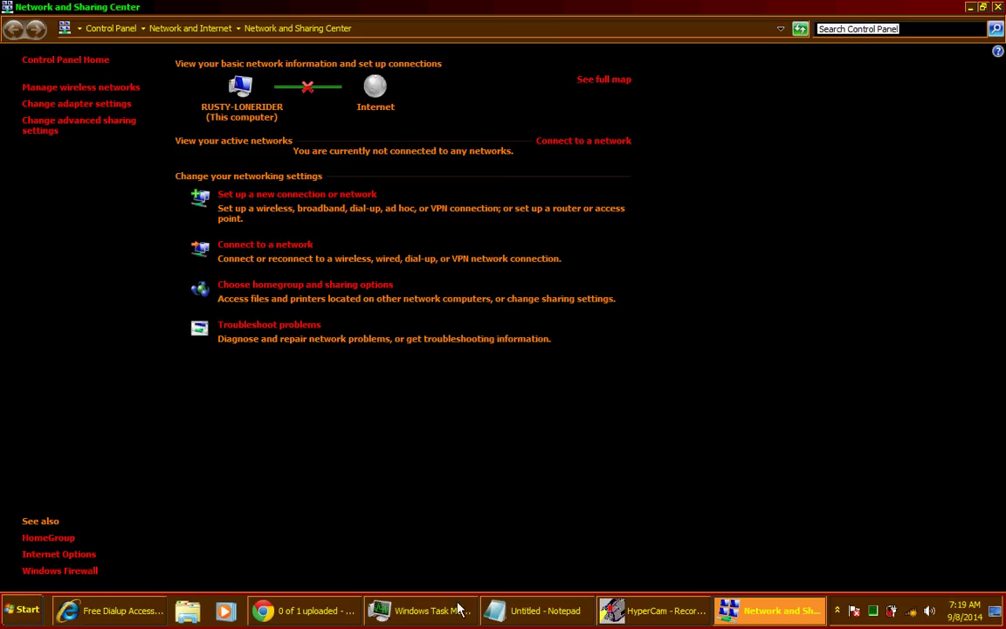
{"action": "left_click", "coordinate": [24, 610]}
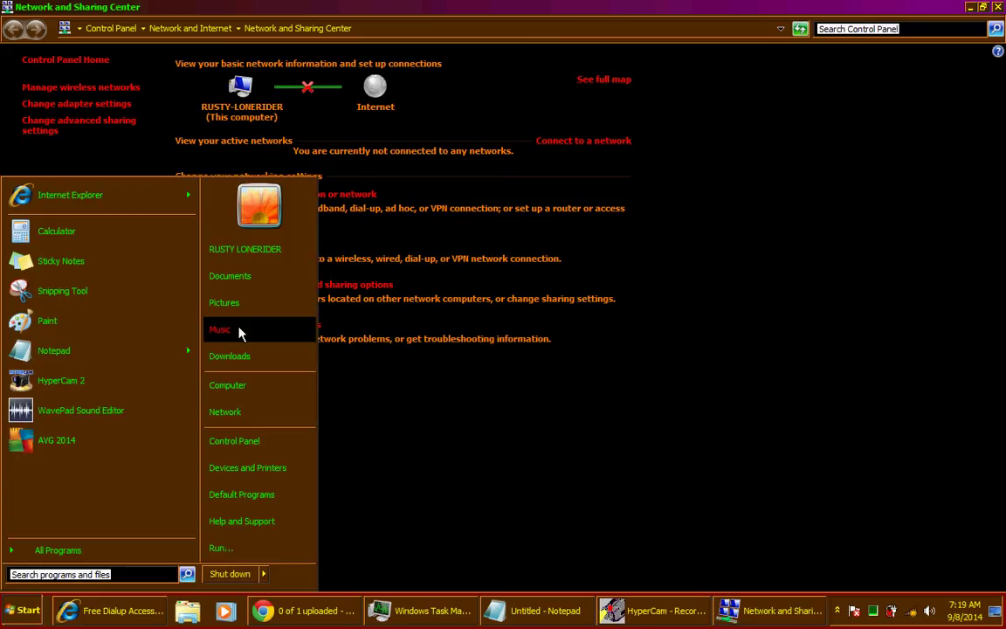
{"action": "right_click", "coordinate": [245, 385]}
{"action": "left_click", "coordinate": [284, 405]}
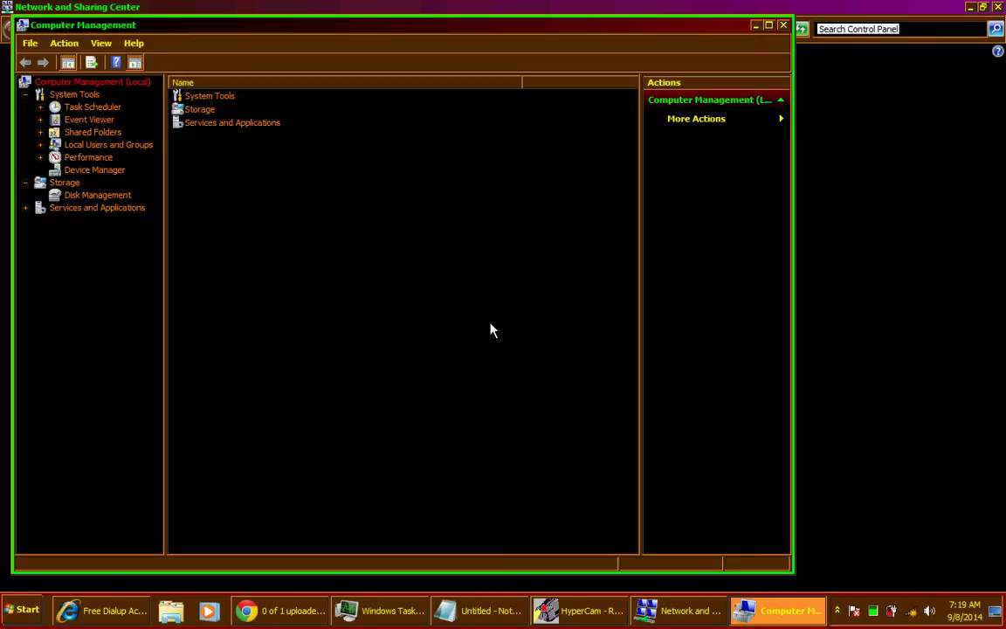
{"action": "left_click", "coordinate": [95, 169]}
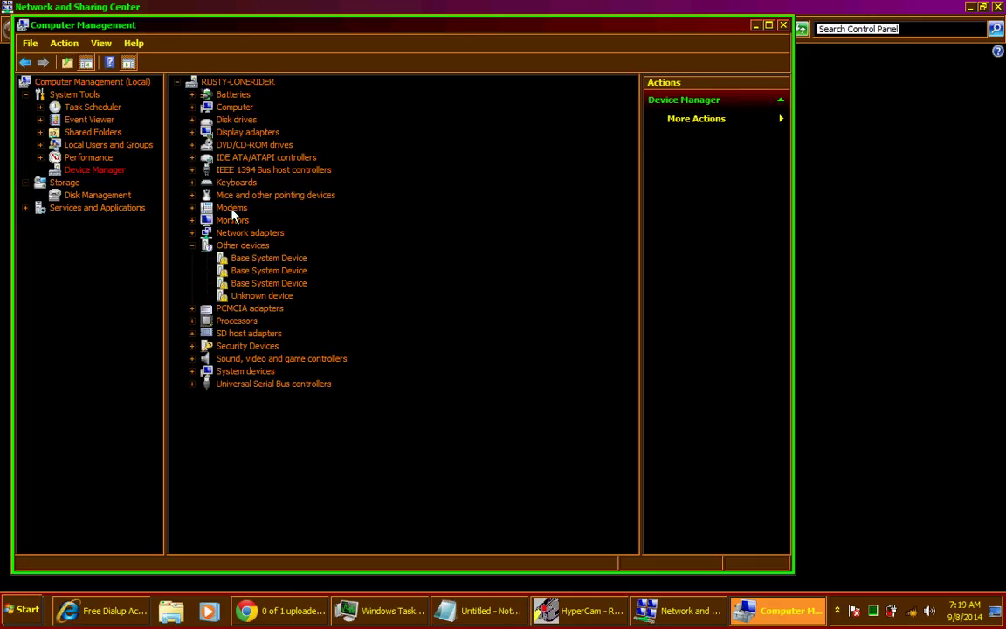
{"action": "left_click", "coordinate": [193, 208]}
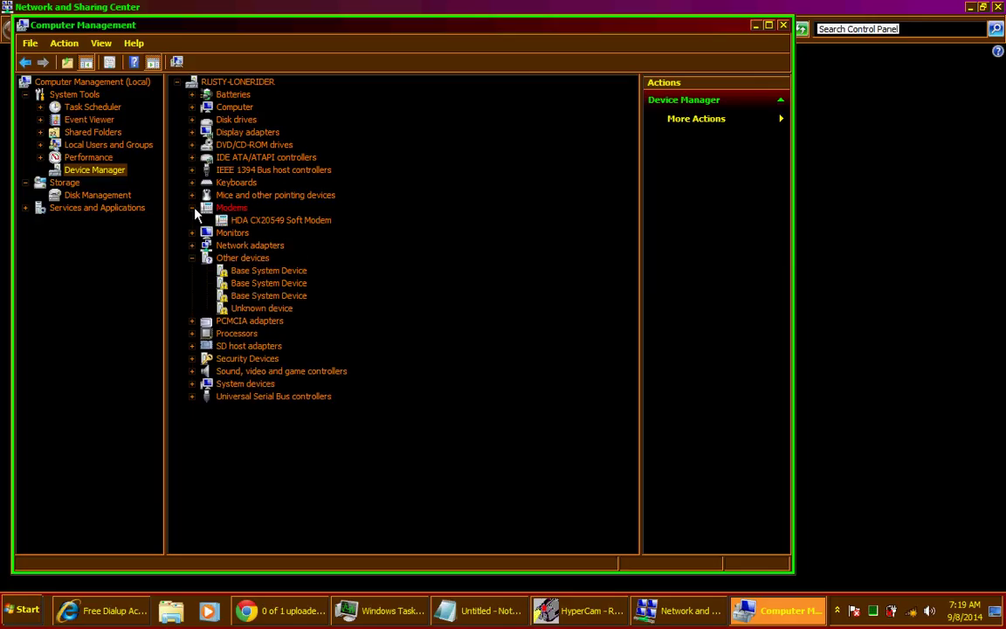
- Examine the HDA CX20549 Soft Modem's manufacturer, details, power management and driver properties, and close all open management windows
{"action": "double_click", "coordinate": [276, 220]}
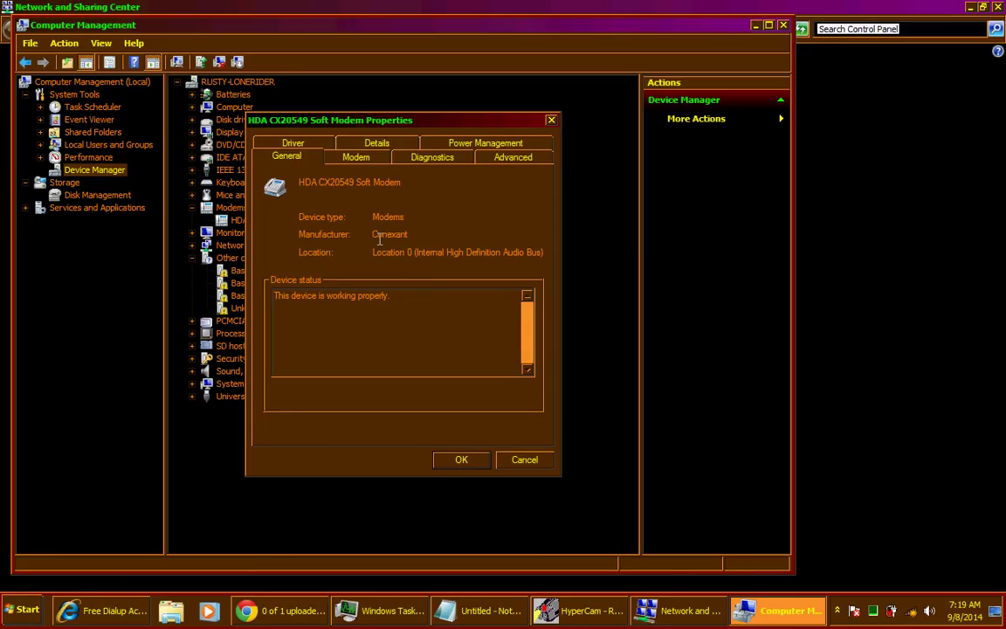
{"action": "left_click_drag", "start_coordinate": [373, 234], "coordinate": [449, 231]}
{"action": "left_click", "coordinate": [465, 233]}
{"action": "left_click", "coordinate": [366, 145]}
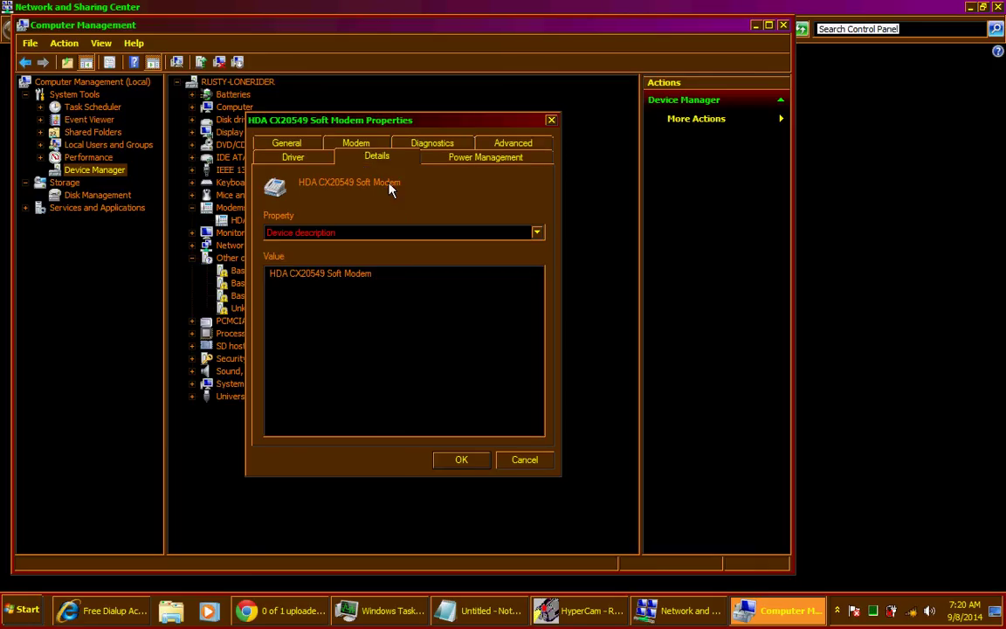
{"action": "left_click", "coordinate": [479, 159]}
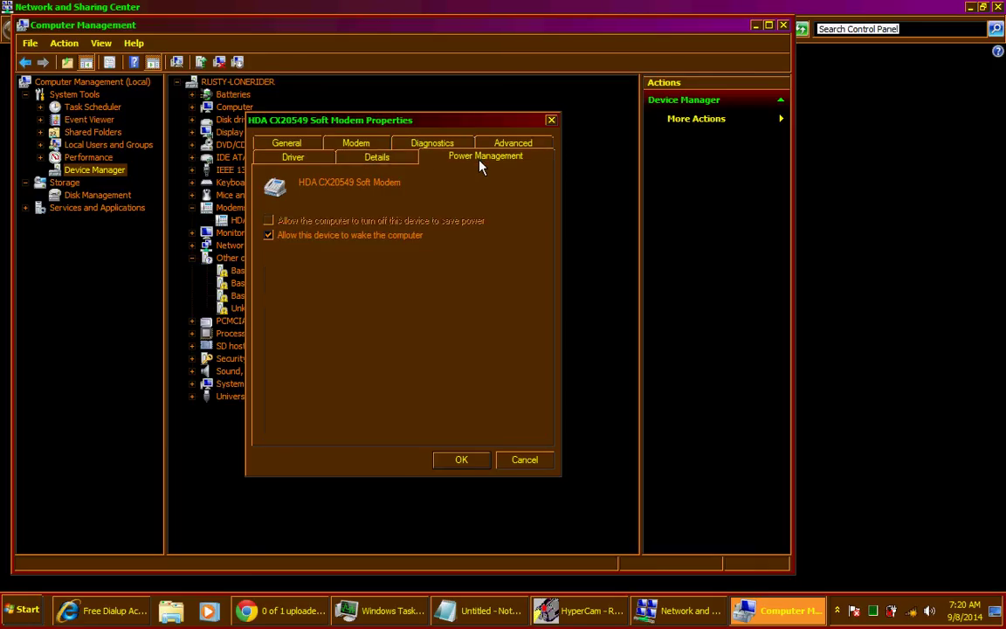
{"action": "left_click", "coordinate": [293, 159]}
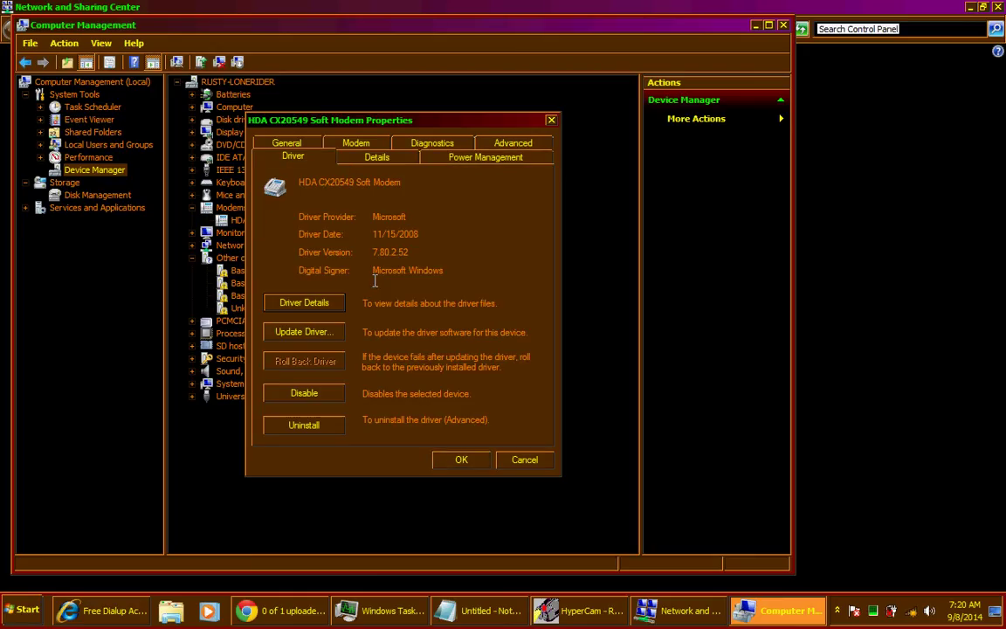
{"action": "left_click", "coordinate": [525, 461]}
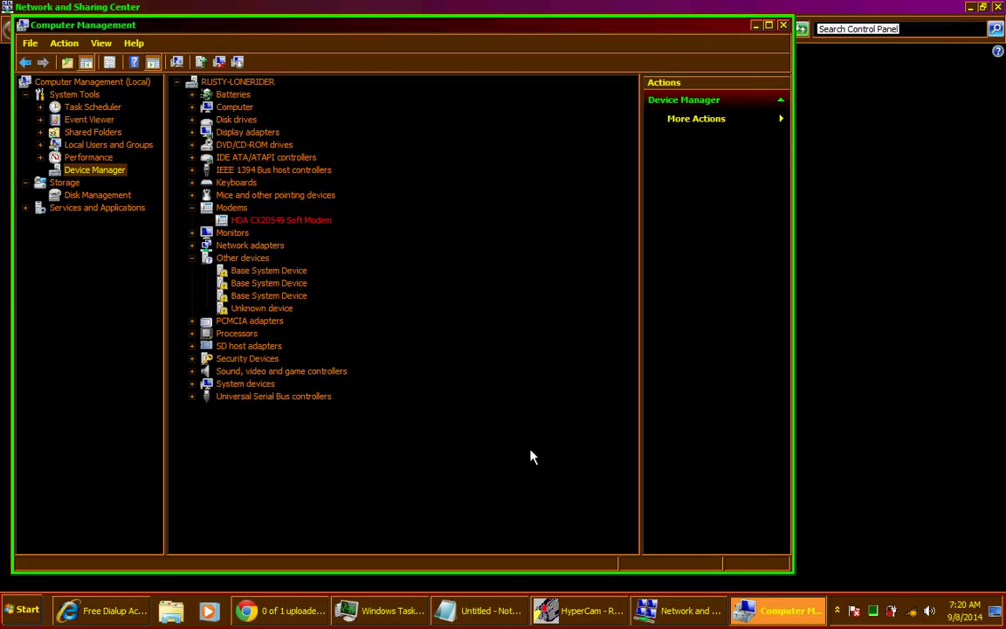
{"action": "left_click", "coordinate": [782, 25]}
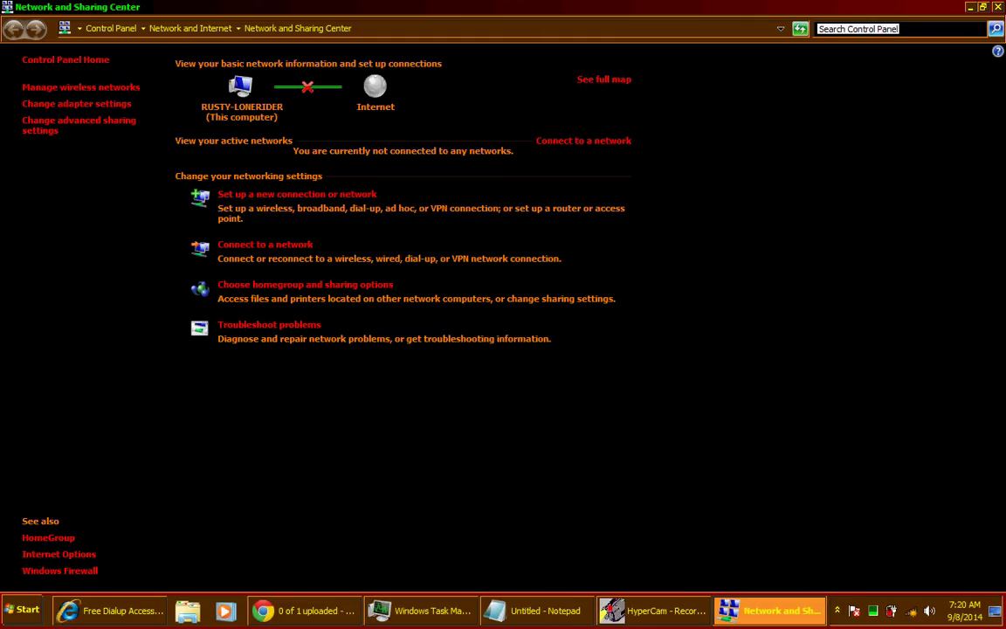
{"action": "left_click", "coordinate": [997, 6]}
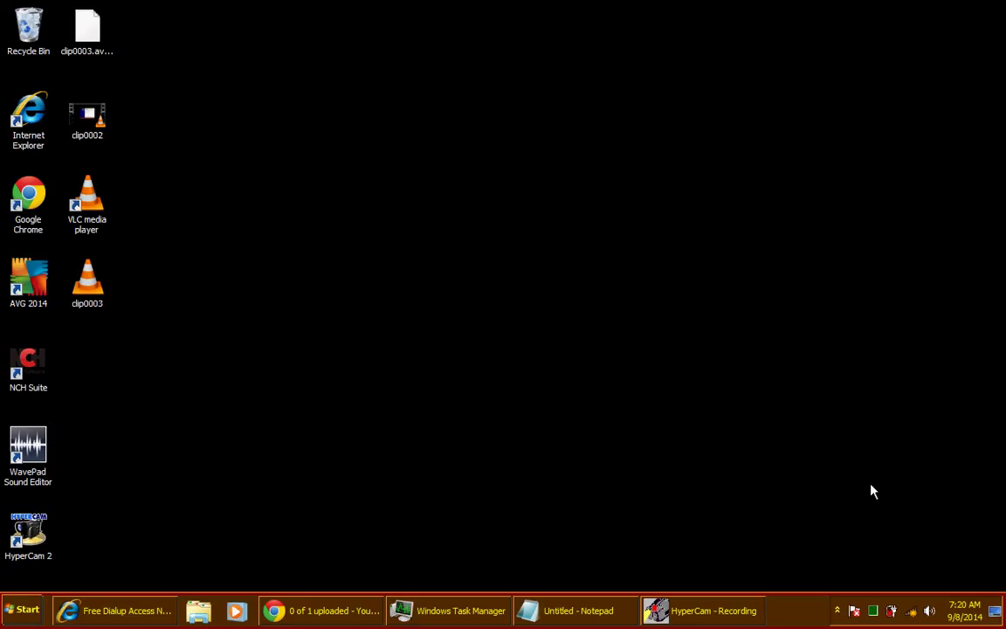
- Try to dial Dial-up Connection 1 from the available networks with blank user name and password, and cancel the call
{"action": "left_click", "coordinate": [912, 611]}
{"action": "left_click", "coordinate": [913, 613]}
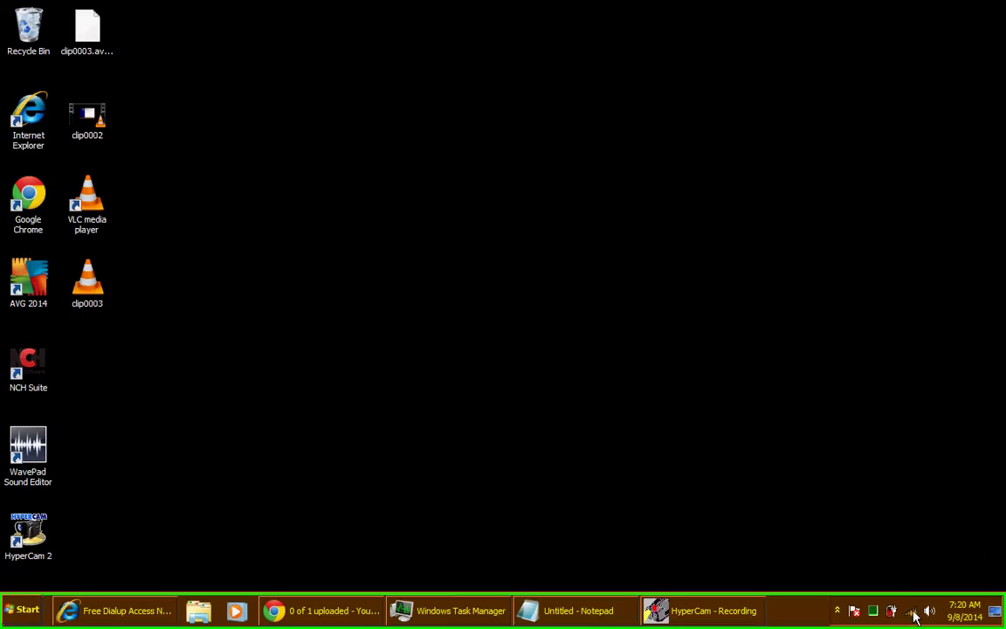
{"action": "left_click", "coordinate": [914, 616]}
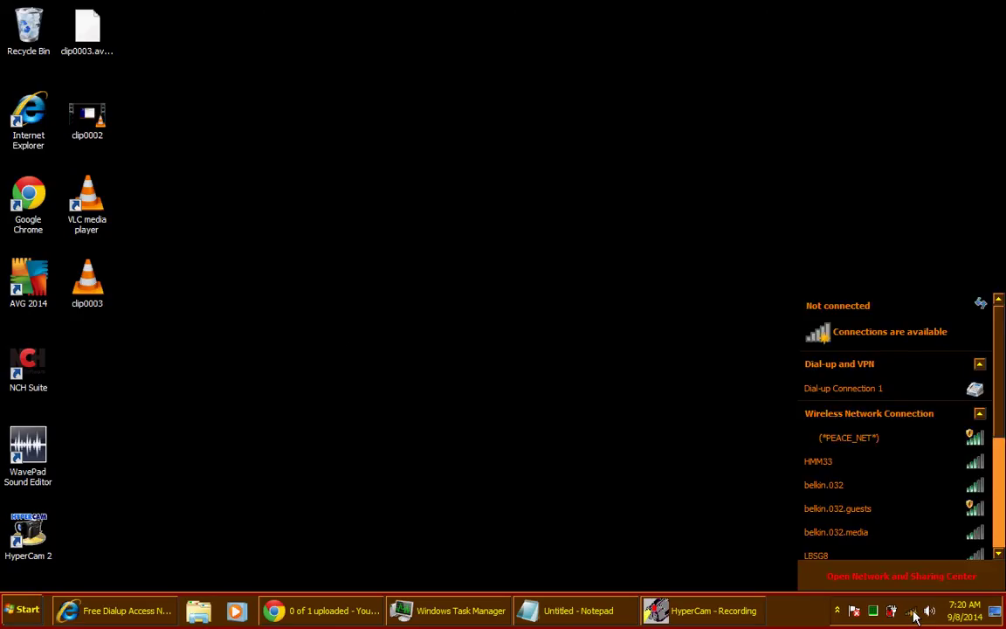
{"action": "left_click", "coordinate": [865, 390]}
{"action": "left_click", "coordinate": [952, 412]}
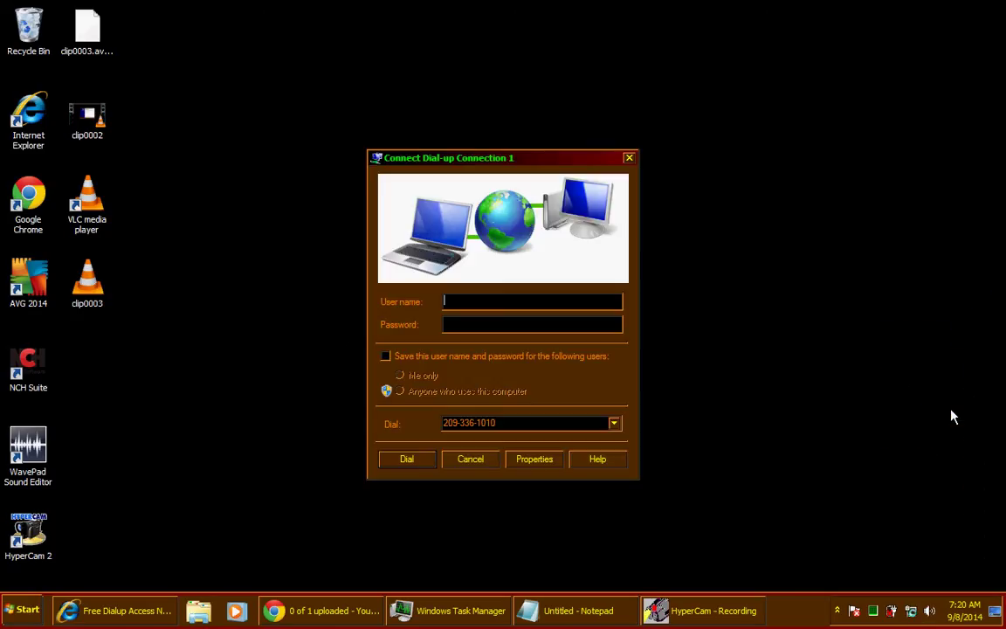
{"action": "left_click", "coordinate": [407, 461]}
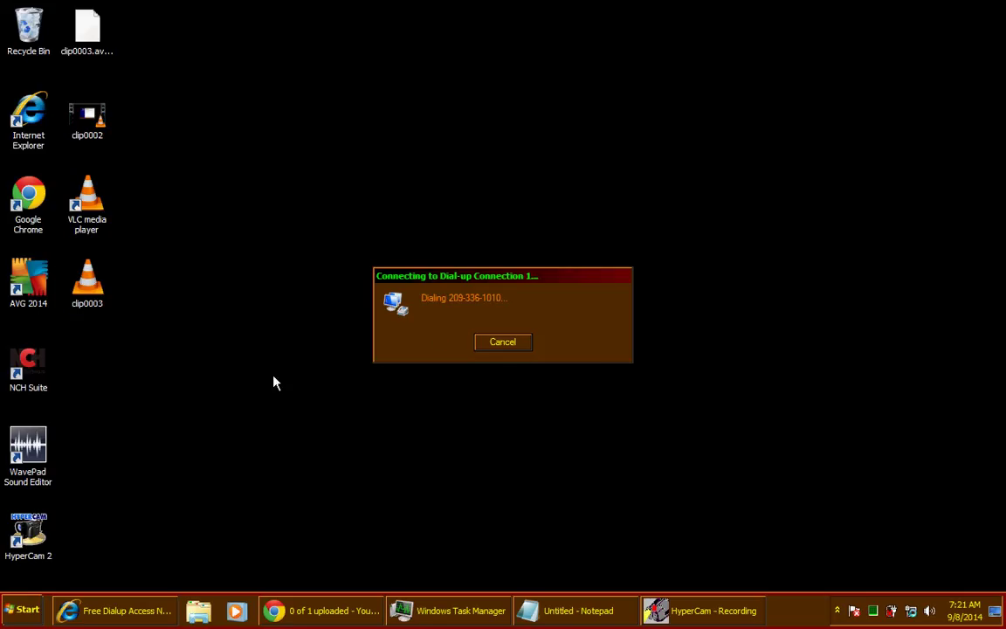
{"action": "left_click", "coordinate": [26, 608]}
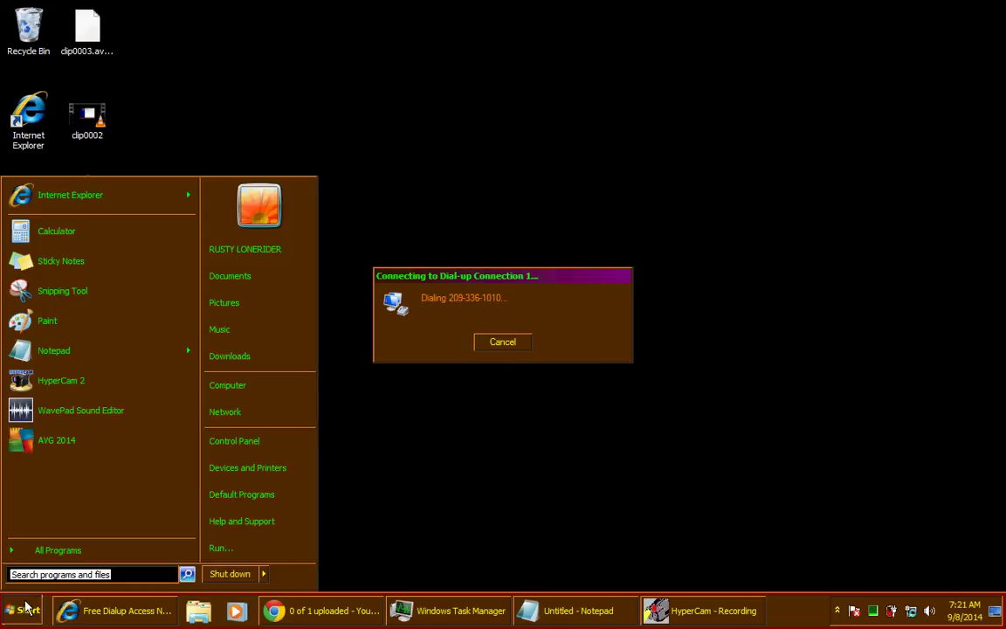
{"action": "left_click", "coordinate": [26, 608]}
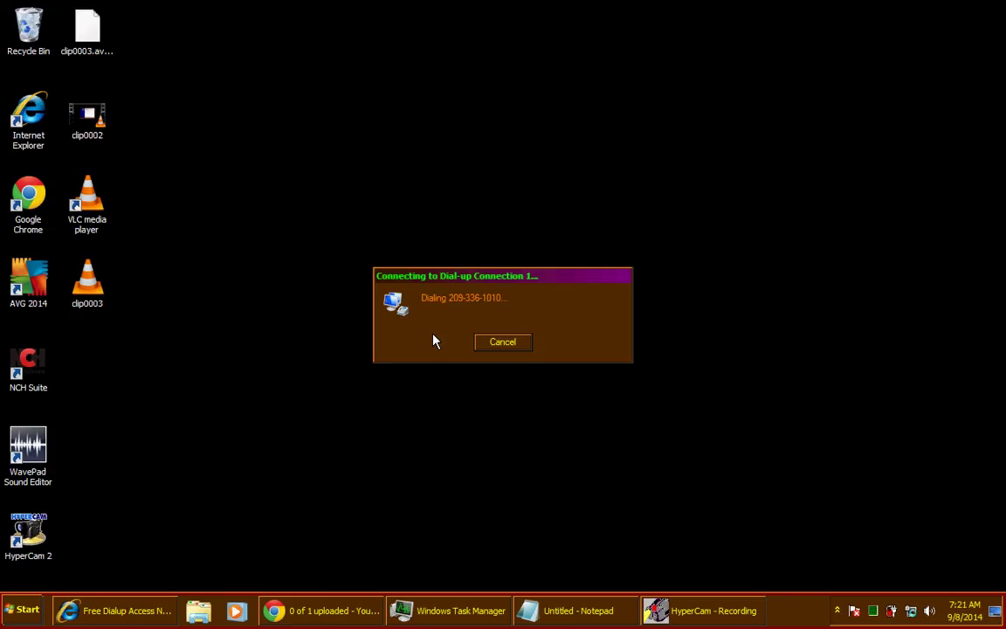
{"action": "left_click", "coordinate": [517, 347]}
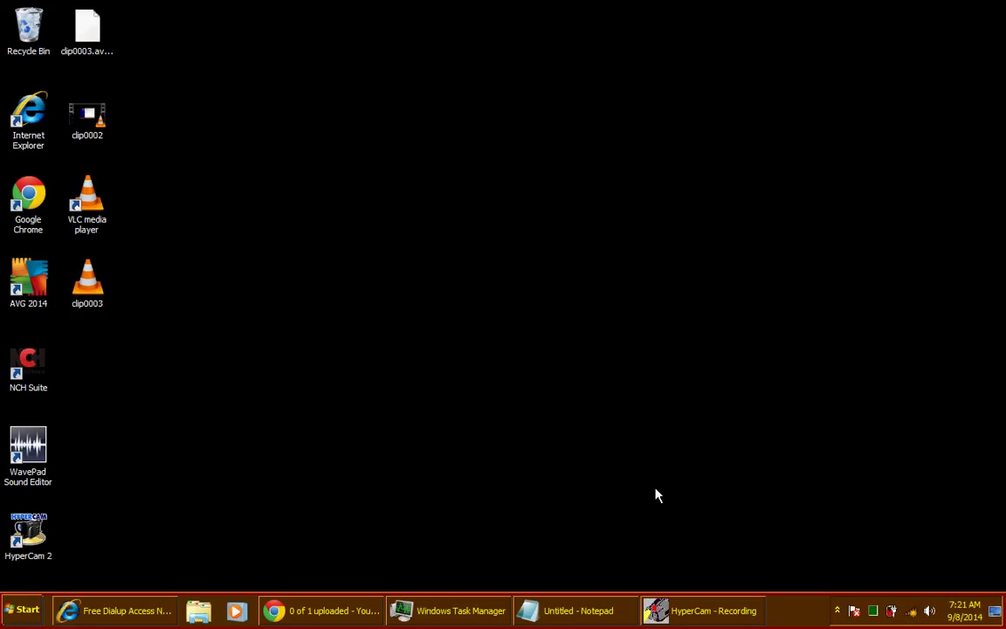
- Copy the web address of the free dial-up access numbers page in Internet Explorer and switch to the YouTube upload page in Chrome
{"action": "left_click", "coordinate": [118, 610]}
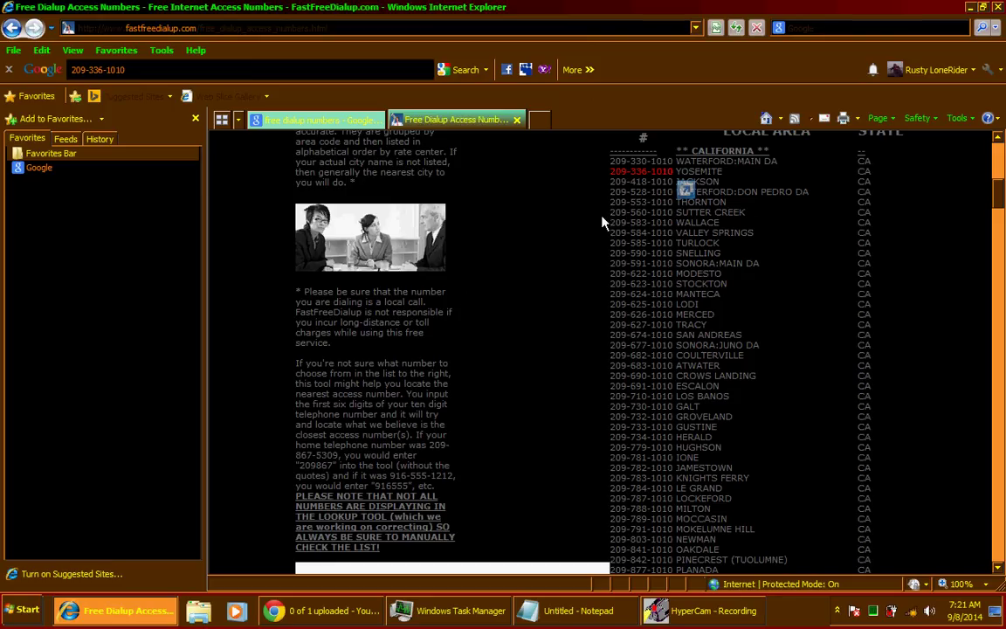
{"action": "left_click", "coordinate": [579, 275]}
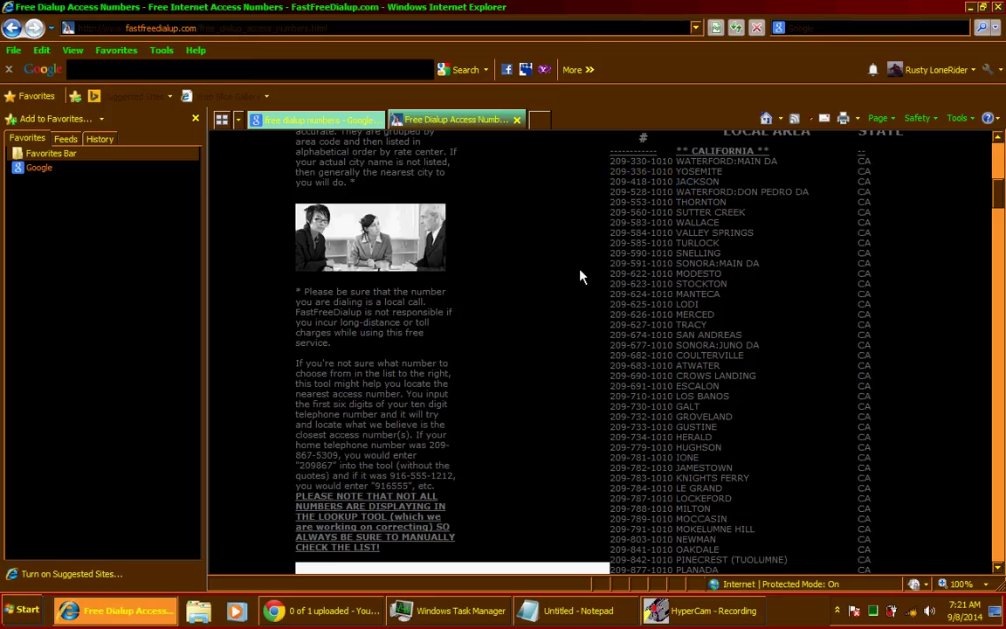
{"action": "left_click", "coordinate": [439, 28]}
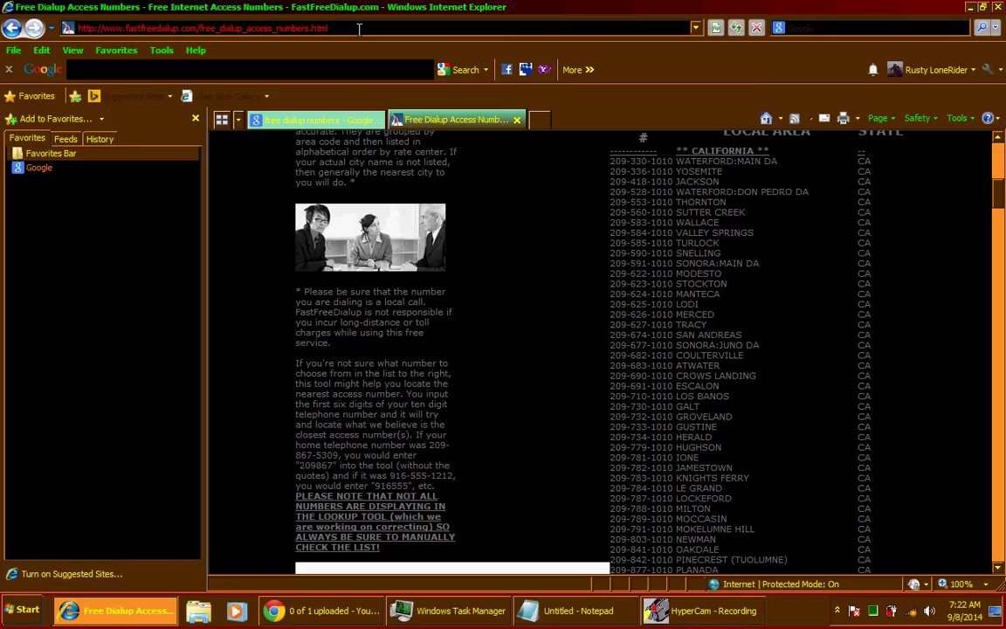
{"action": "right_click", "coordinate": [359, 29]}
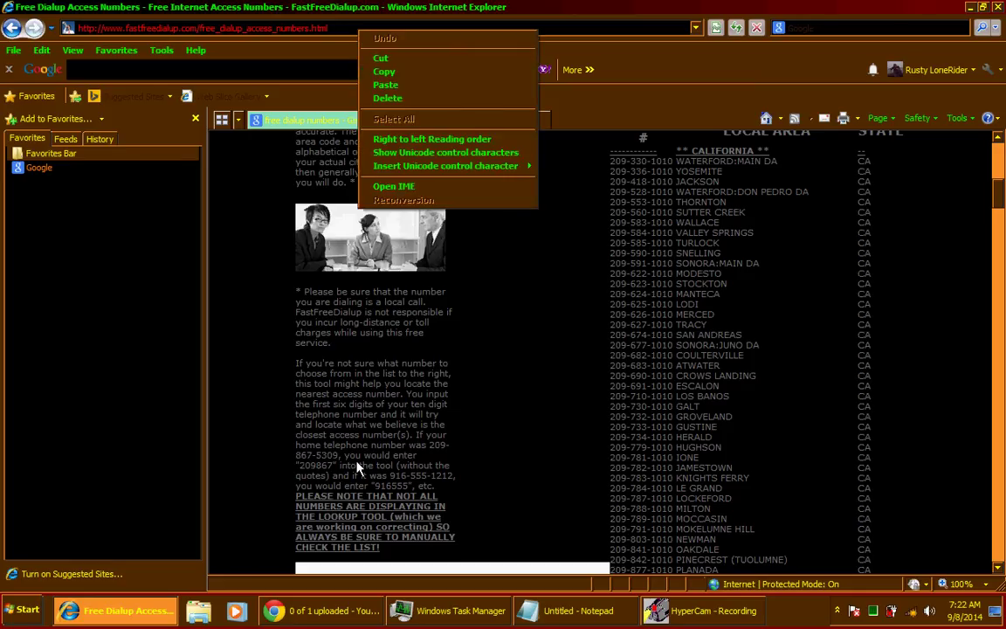
{"action": "left_click", "coordinate": [385, 72]}
{"action": "left_click", "coordinate": [328, 611]}
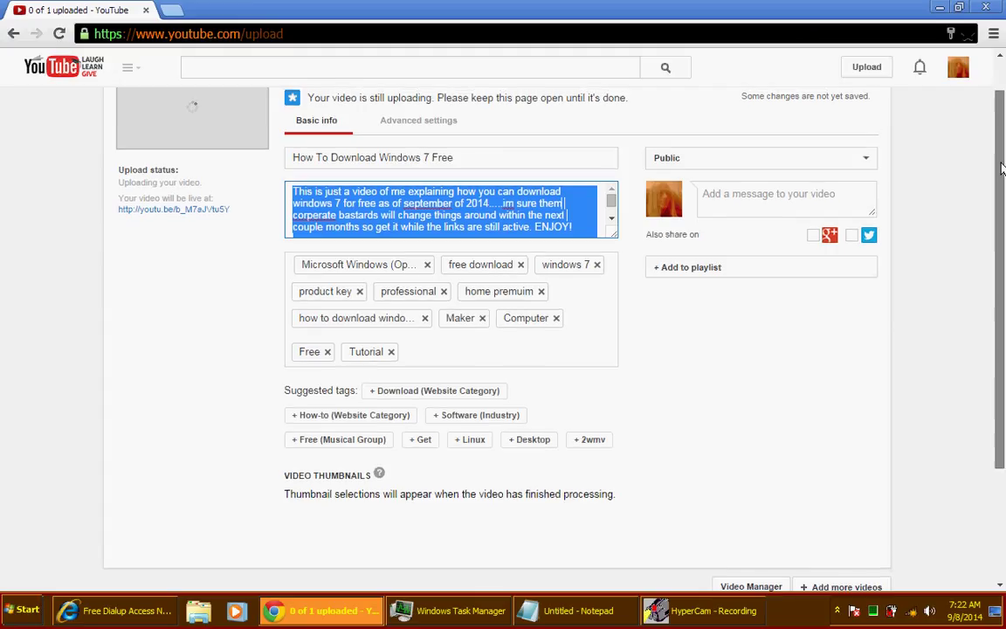
{"action": "scroll", "coordinate": [996, 166], "scroll_direction": "up", "scroll_amount": 1}
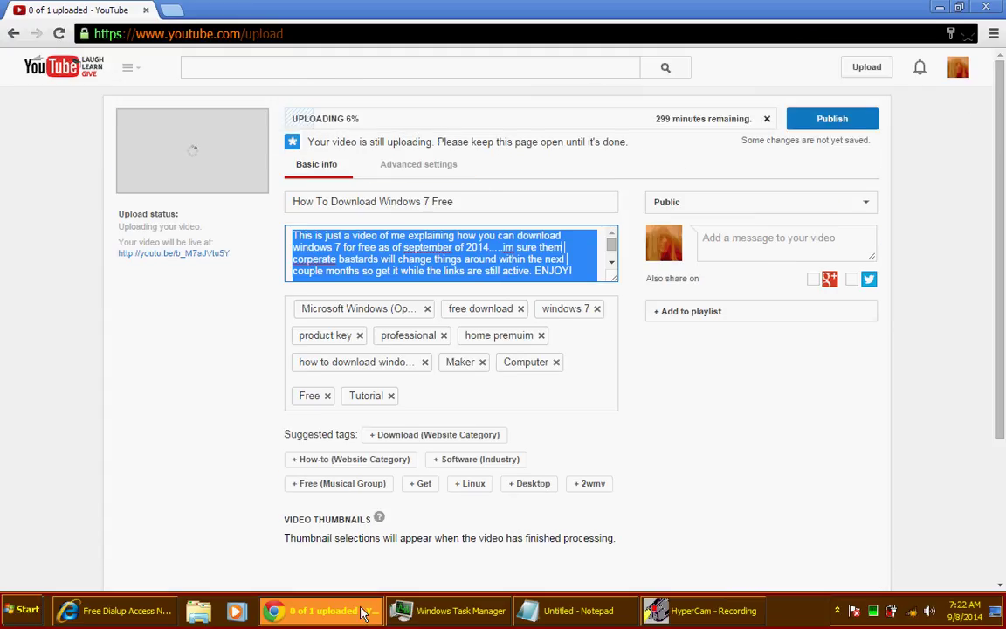
- Switch to Task Manager, maximize its networking view, and widen the bytes sent, received and per-interval columns to show their full headings
{"action": "left_click", "coordinate": [420, 610]}
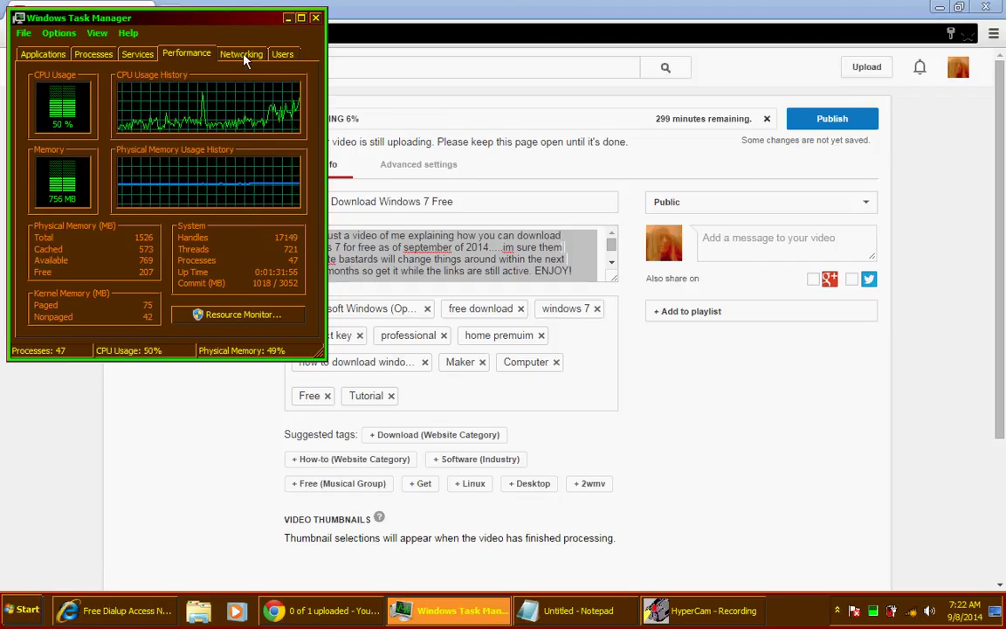
{"action": "left_click", "coordinate": [241, 54]}
{"action": "left_click", "coordinate": [301, 17]}
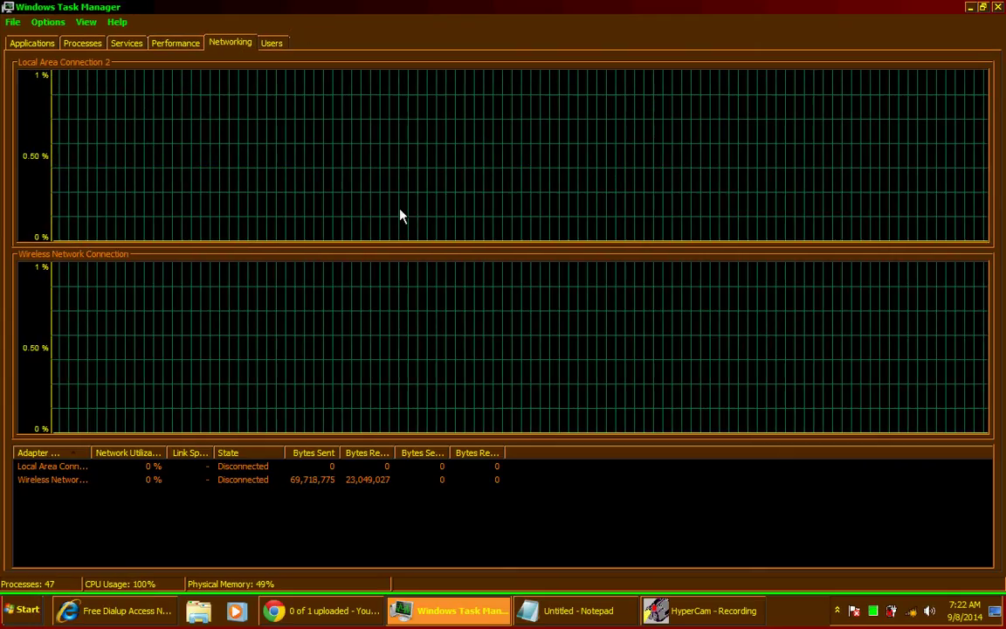
{"action": "left_click_drag", "start_coordinate": [507, 453], "coordinate": [600, 470]}
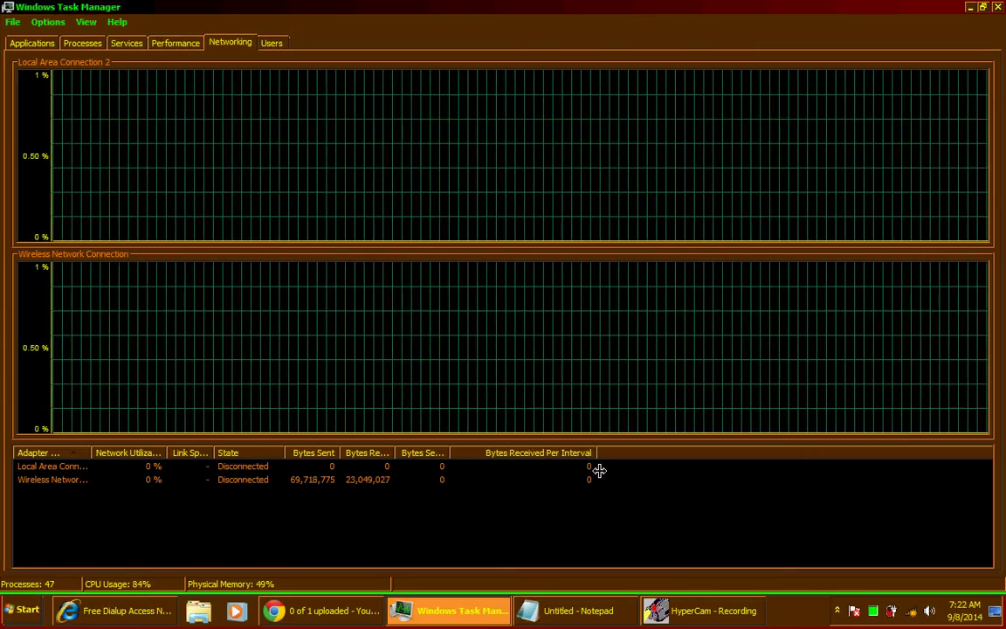
{"action": "left_click_drag", "start_coordinate": [448, 453], "coordinate": [505, 465]}
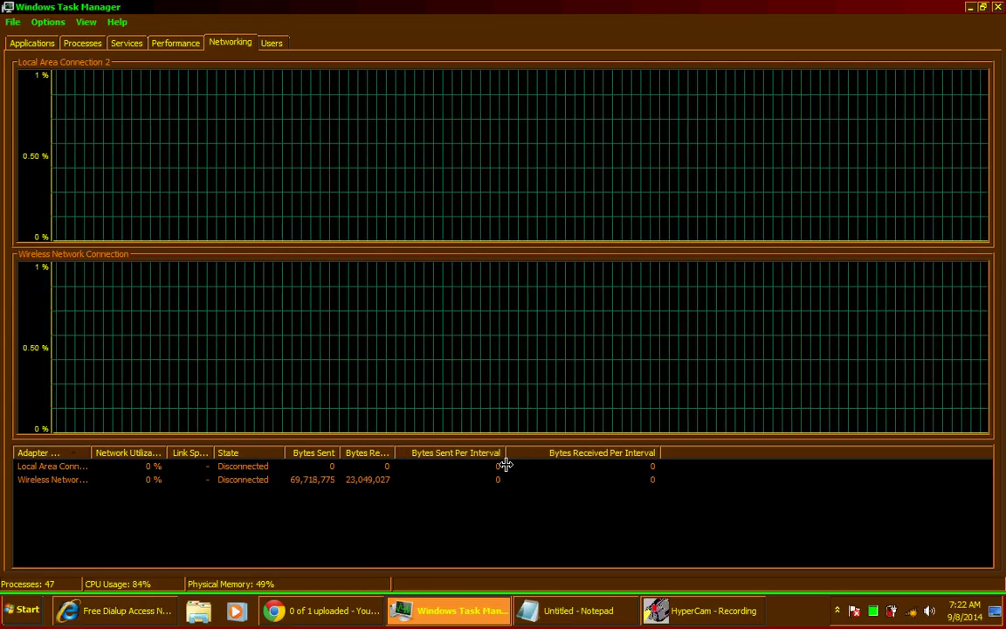
{"action": "left_click_drag", "start_coordinate": [394, 452], "coordinate": [421, 458]}
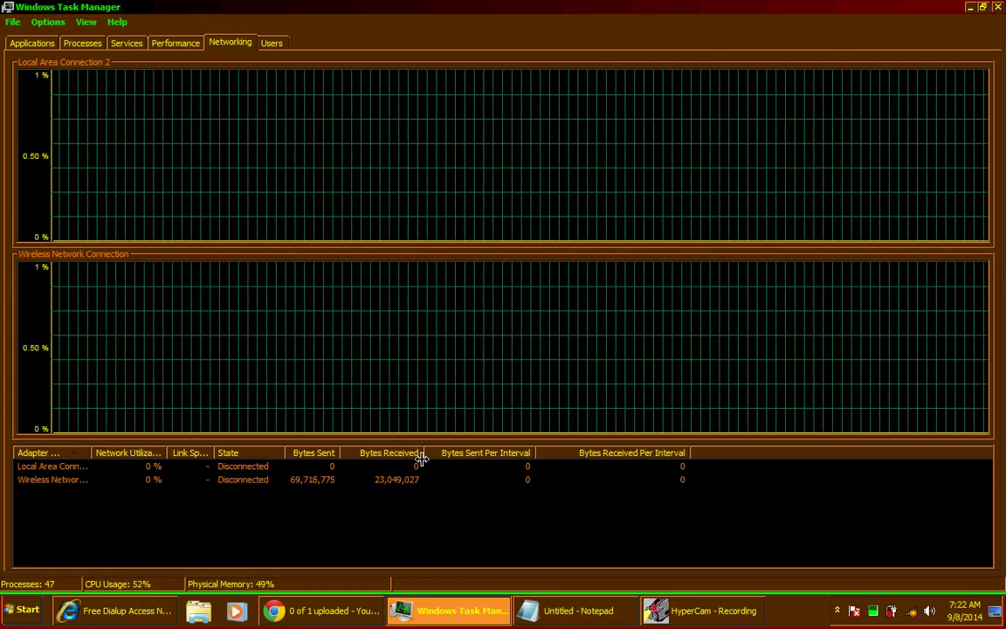
{"action": "left_click_drag", "start_coordinate": [339, 454], "coordinate": [349, 453]}
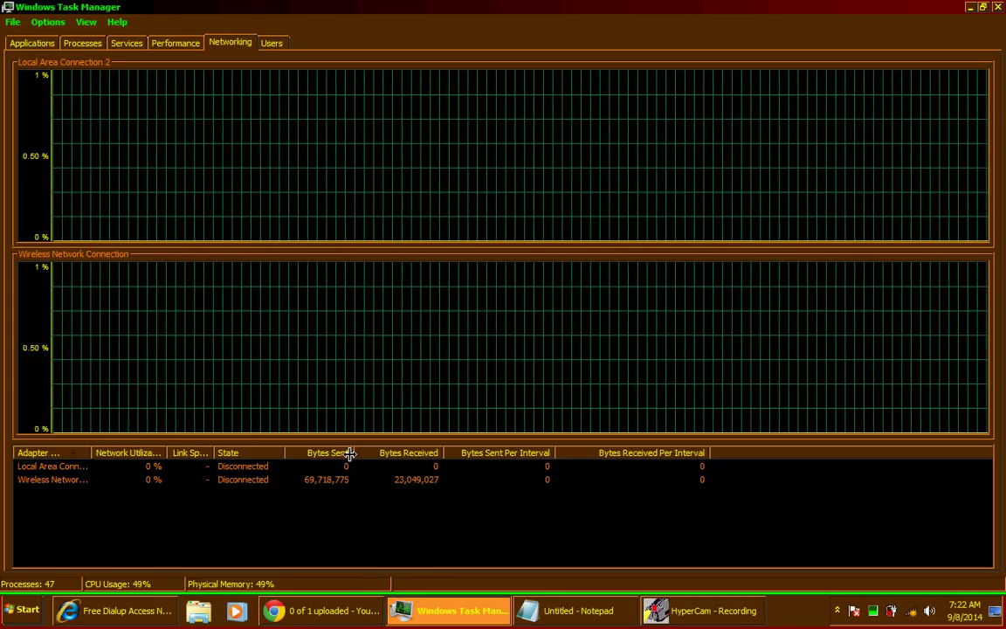
- Connect to the (*PEACE_NET*) wireless network and bring up Task Manager's networking activity
{"action": "left_click", "coordinate": [460, 611]}
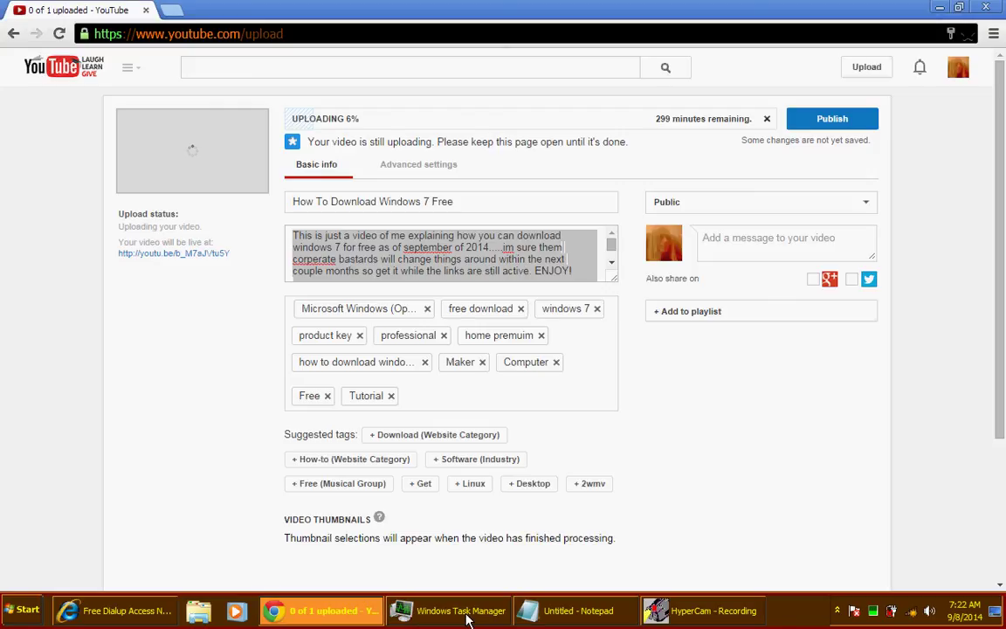
{"action": "left_click", "coordinate": [913, 616]}
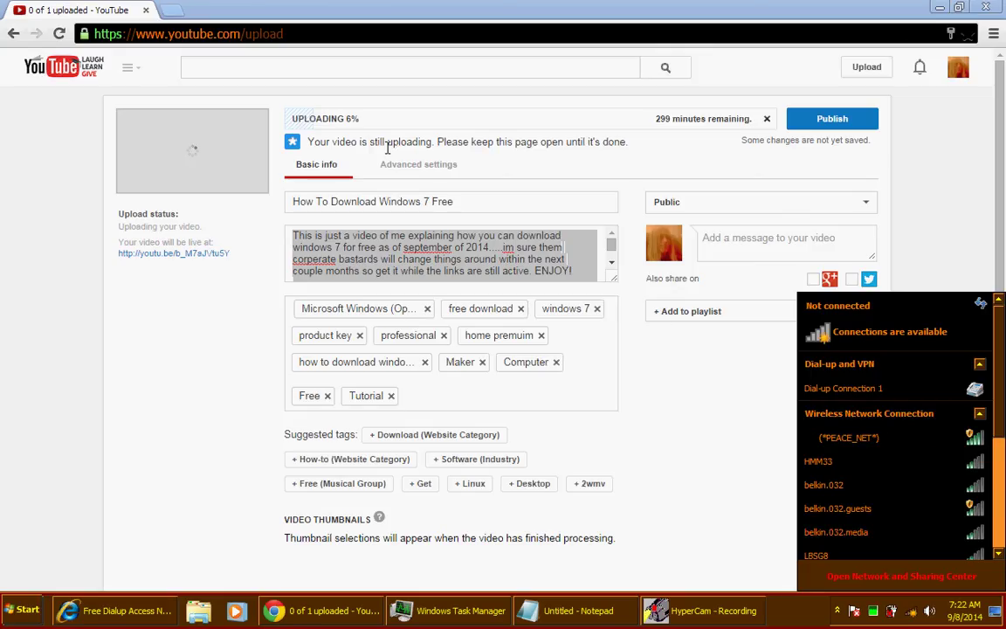
{"action": "left_click", "coordinate": [869, 441]}
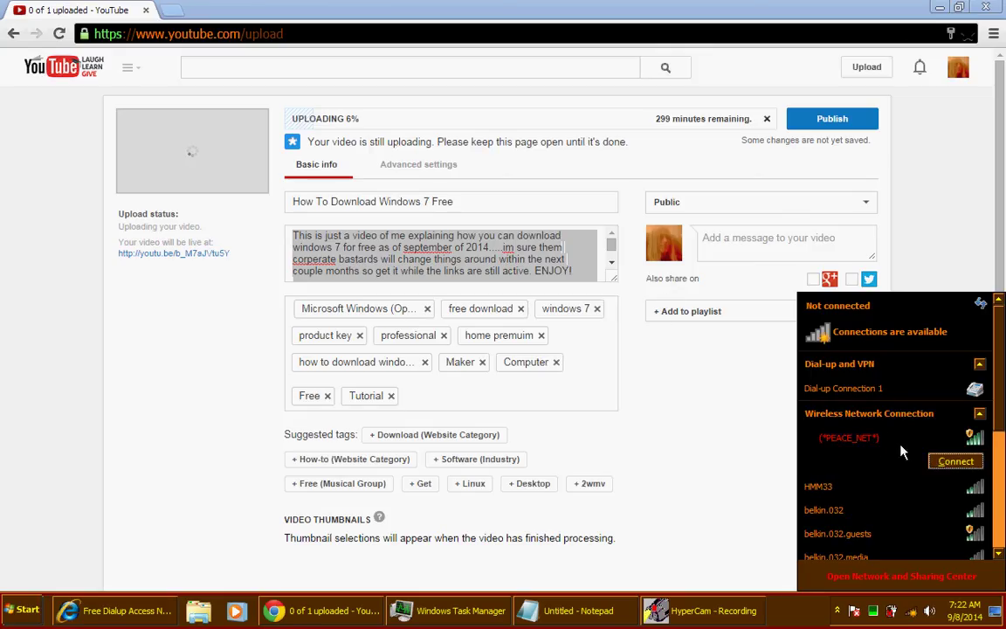
{"action": "left_click", "coordinate": [950, 466]}
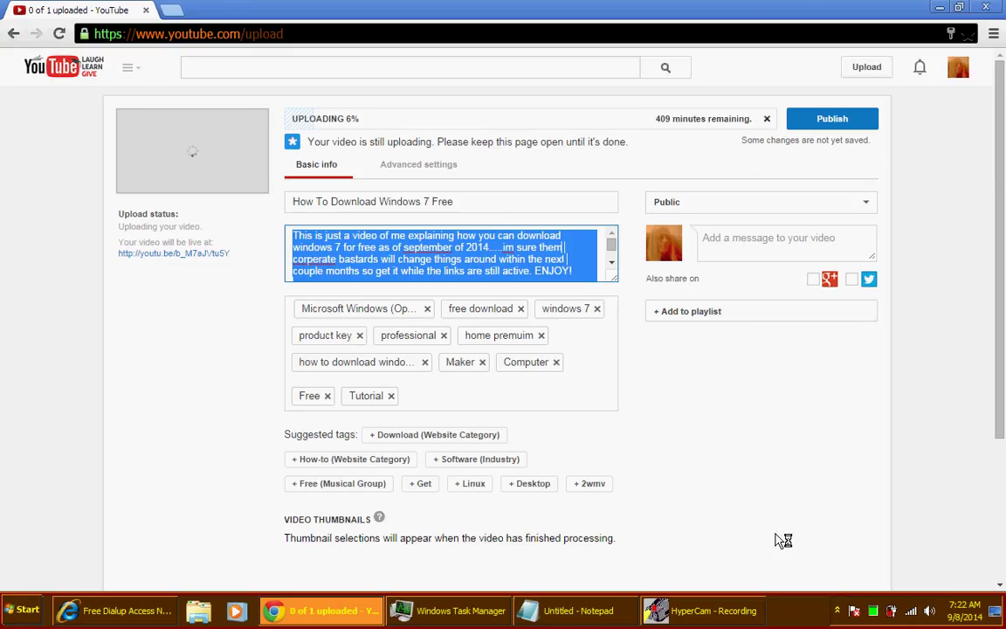
{"action": "left_click", "coordinate": [454, 611]}
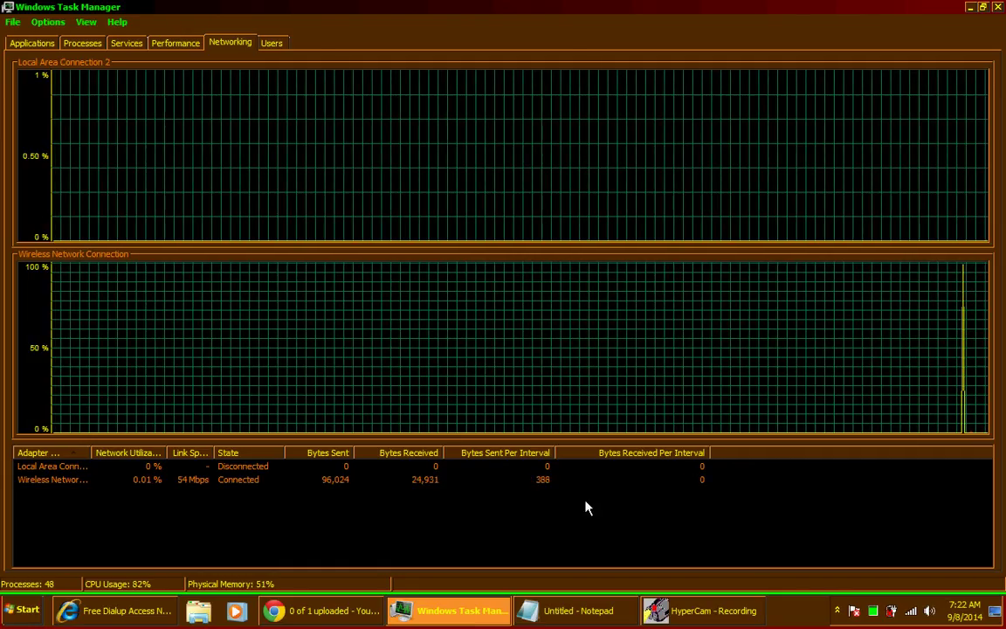